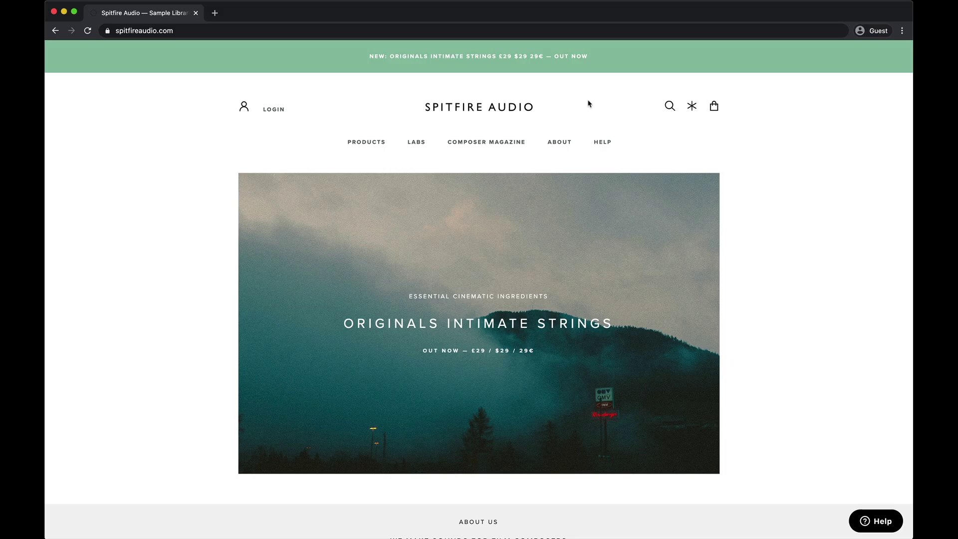
Step: Search the site for 'app', open the Spitfire Audio Application page and scroll through it
{"action": "left_click", "coordinate": [669, 106]}
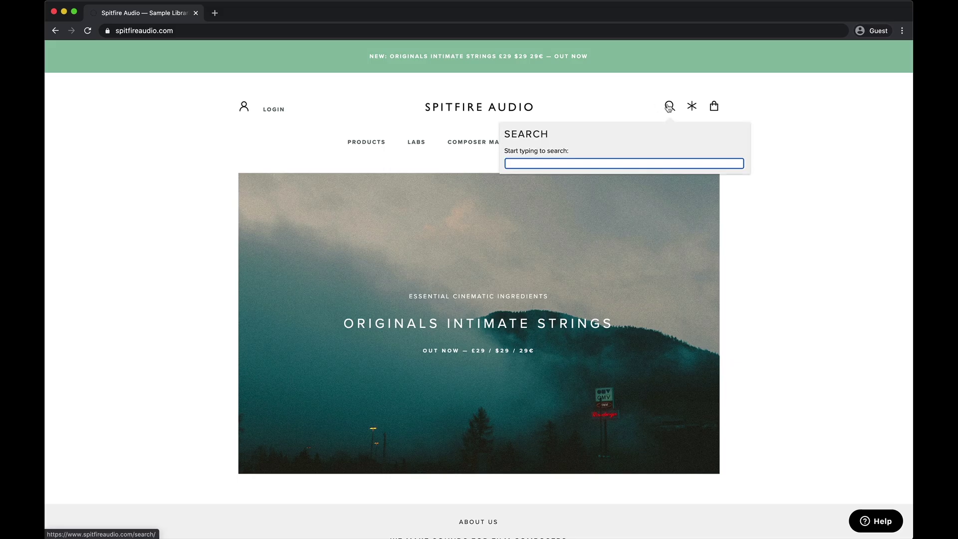
{"action": "type", "text": "app"}
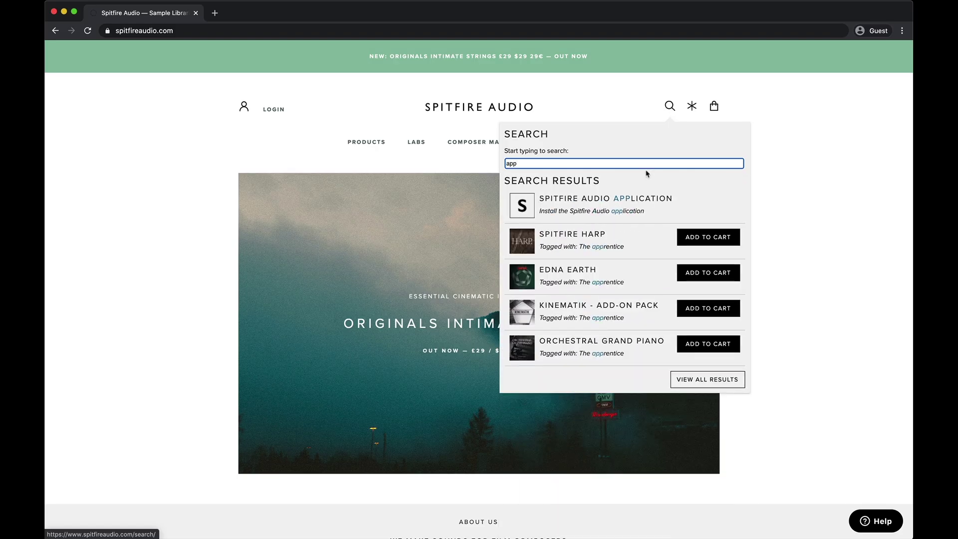
{"action": "left_click", "coordinate": [642, 192]}
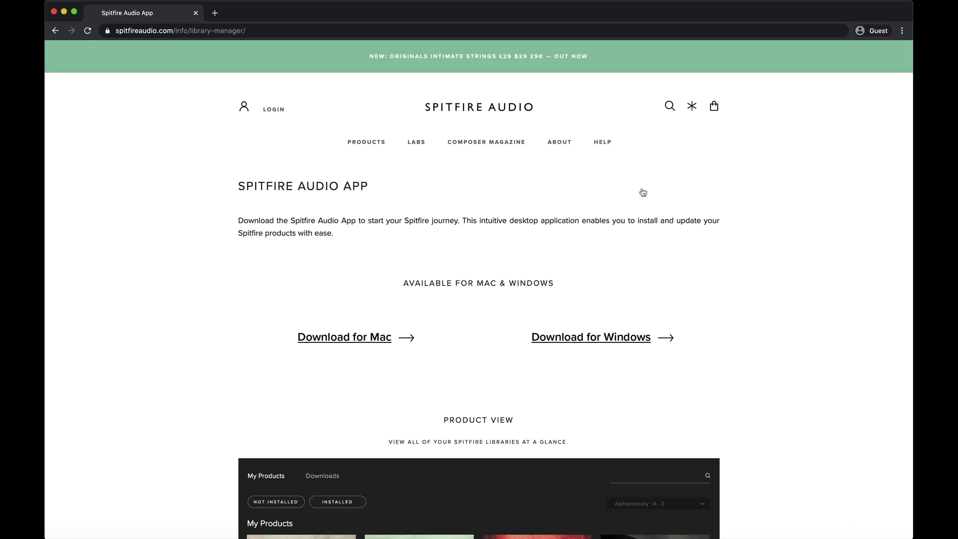
{"action": "scroll", "coordinate": [579, 214], "scroll_direction": "down", "scroll_amount": 3}
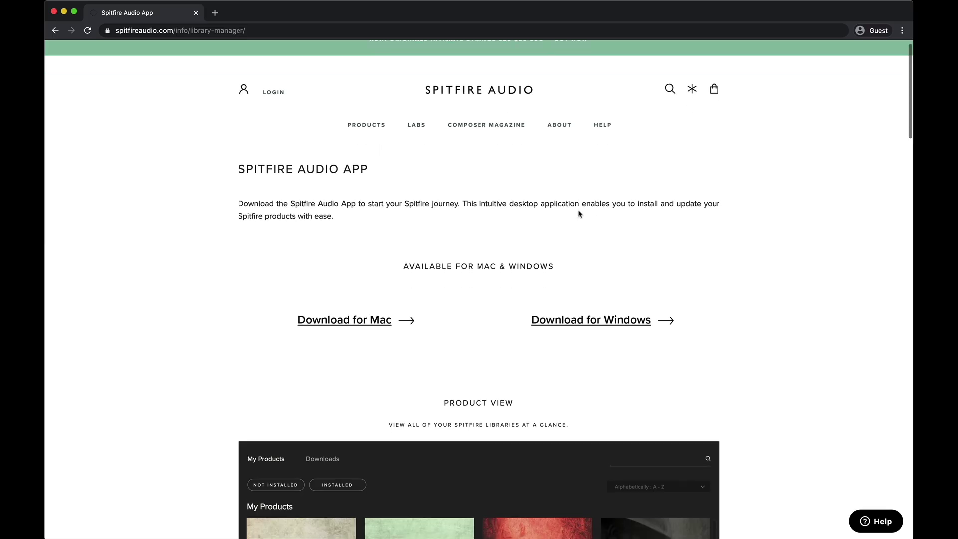
{"action": "scroll", "coordinate": [578, 213], "scroll_direction": "down", "scroll_amount": 7}
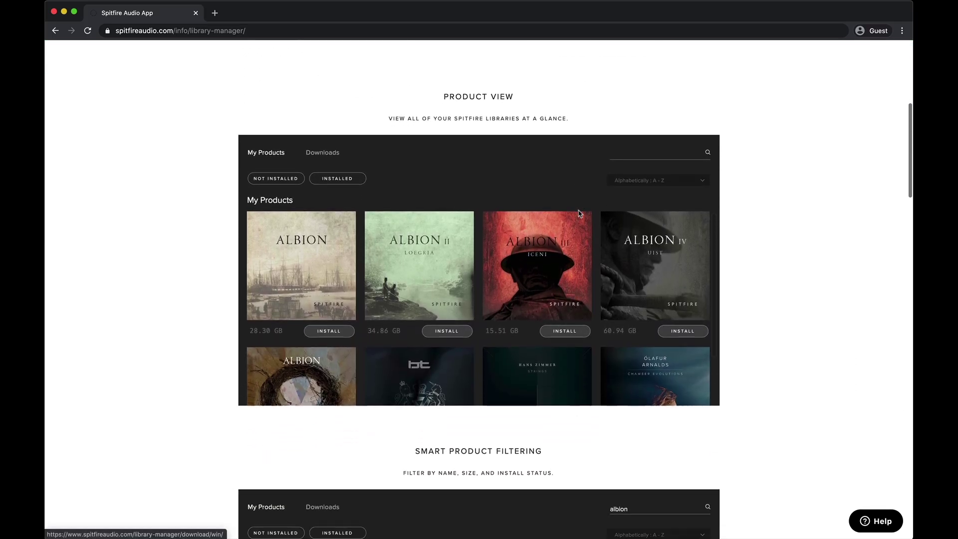
{"action": "scroll", "coordinate": [578, 213], "scroll_direction": "down", "scroll_amount": 8}
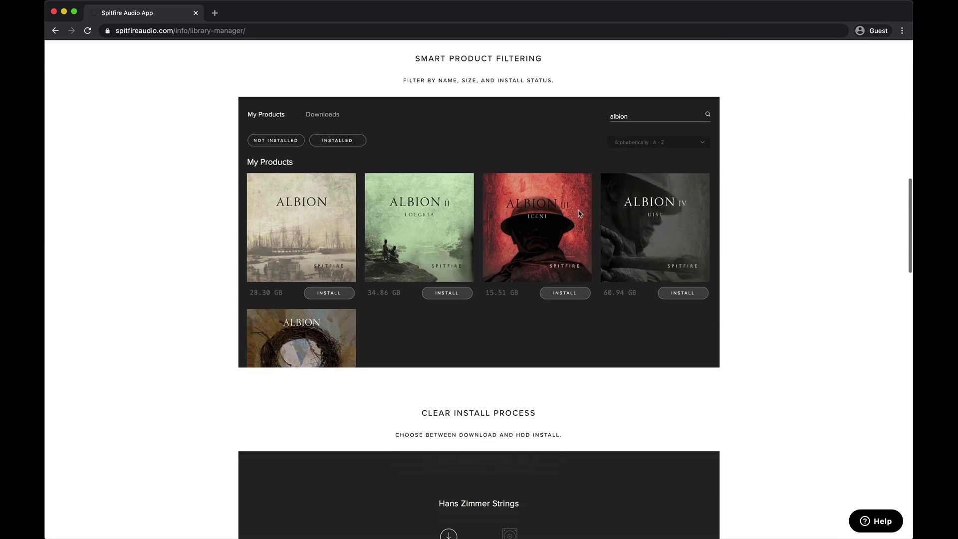
{"action": "scroll", "coordinate": [579, 213], "scroll_direction": "down", "scroll_amount": 4}
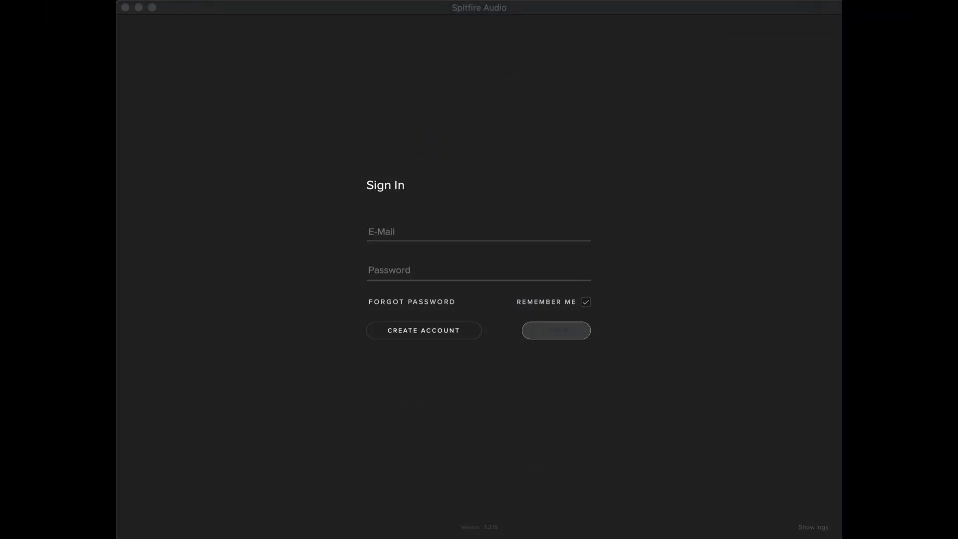
Step: Log in to the Spitfire Audio app with the account e-mail and password
{"action": "left_click", "coordinate": [565, 242]}
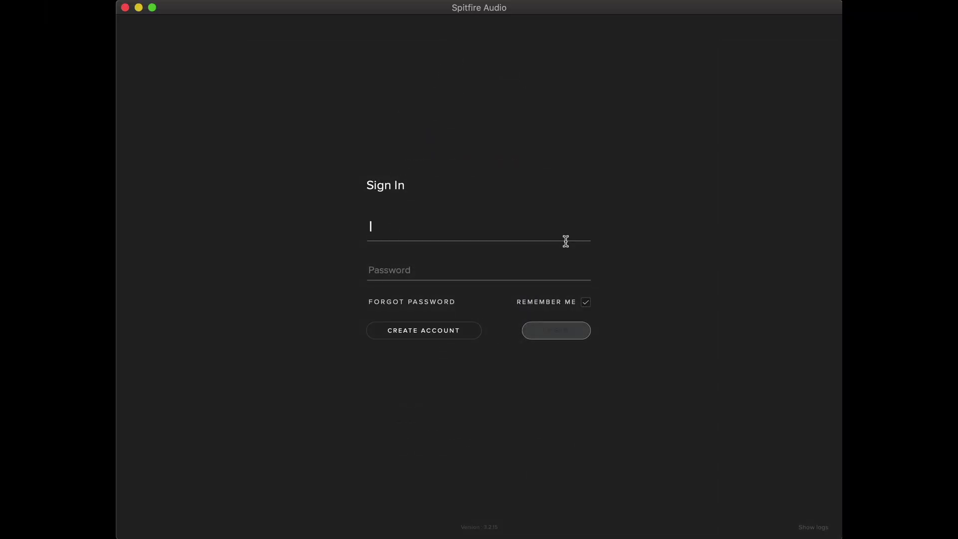
{"action": "type", "text": "xxxxxx@b"}
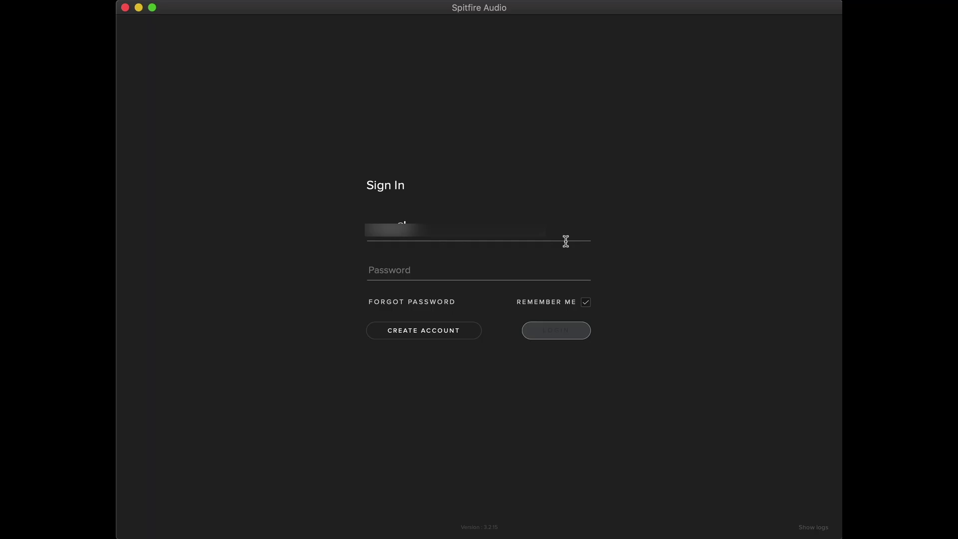
{"action": "type", "text": "pitfireaud"}
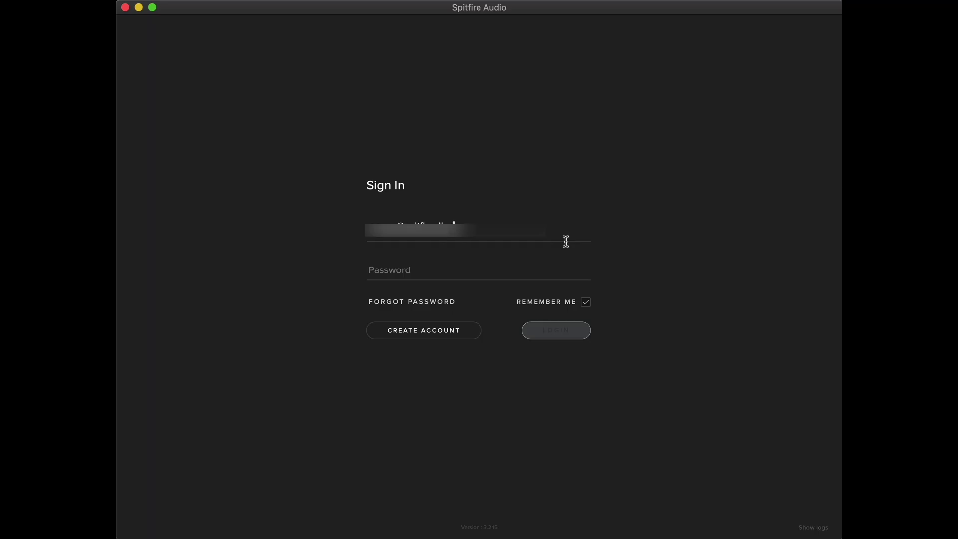
{"action": "key", "text": "Tab"}
{"action": "type", "text": "*********"}
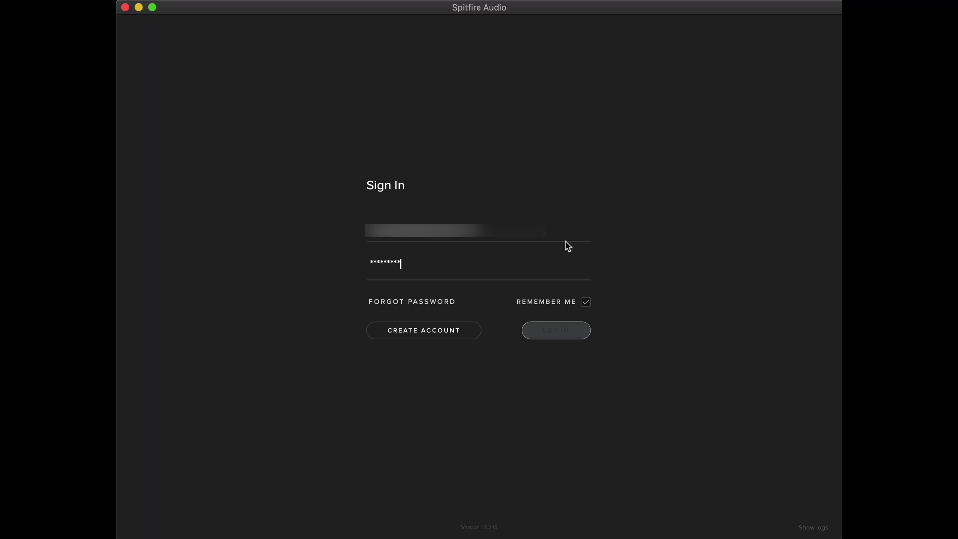
{"action": "left_click", "coordinate": [549, 331]}
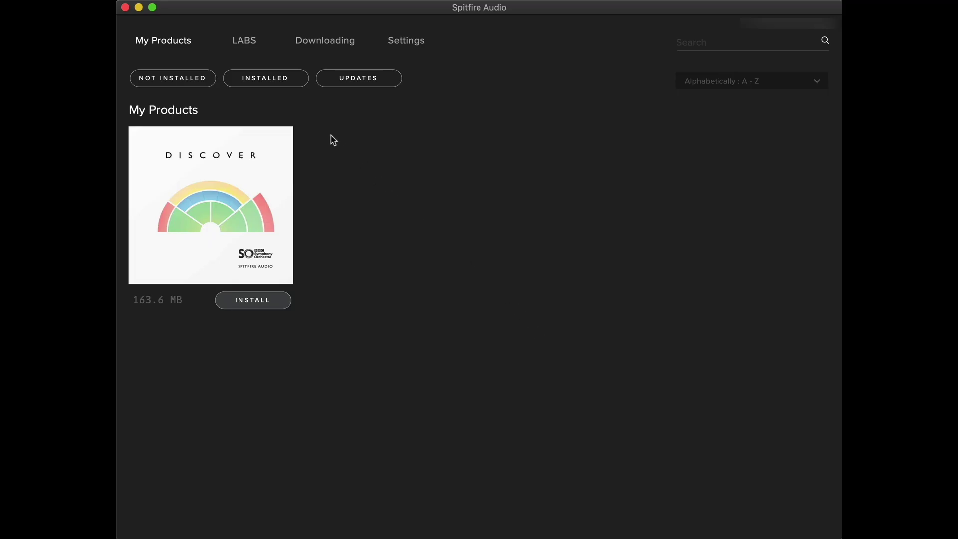
Step: Browse the LABS and Downloading views, then bring up the General settings page
{"action": "left_click", "coordinate": [253, 48]}
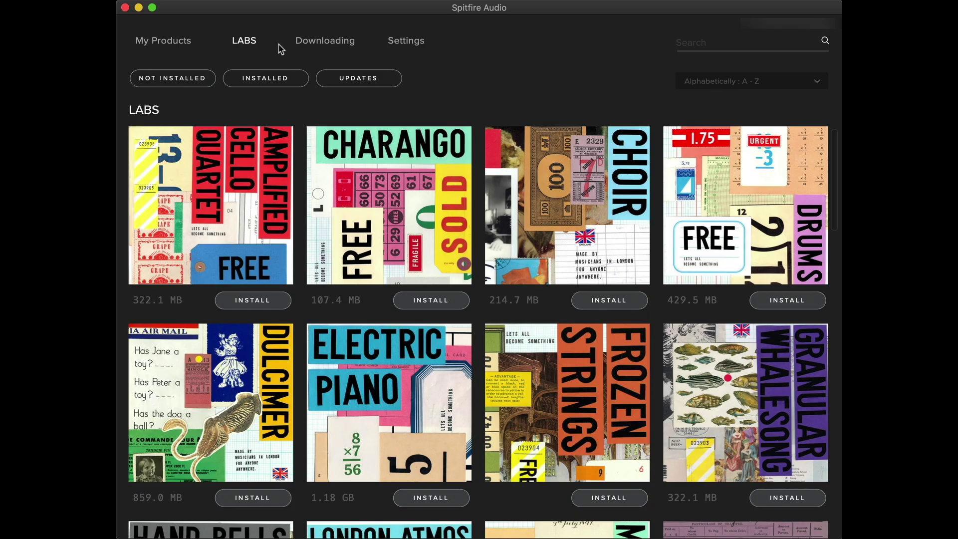
{"action": "left_click", "coordinate": [316, 47]}
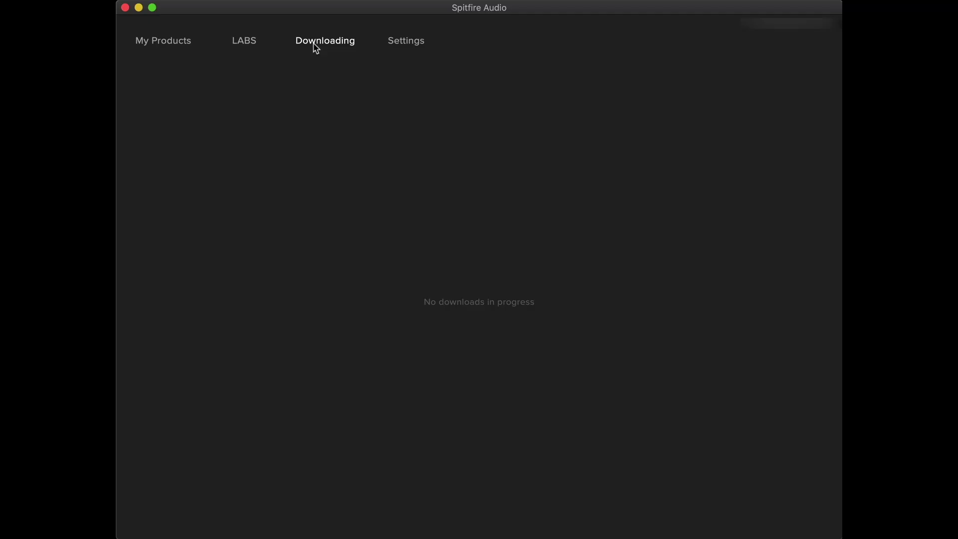
{"action": "left_click", "coordinate": [394, 46]}
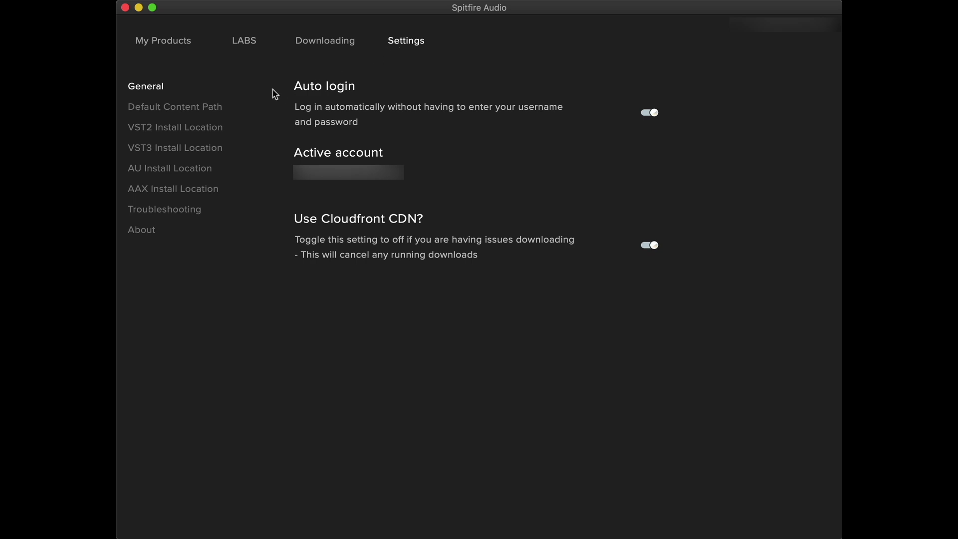
Step: Set the Default Content Path to the ARC 2 drive (/Volumes/ARC 2)
{"action": "left_click", "coordinate": [216, 108]}
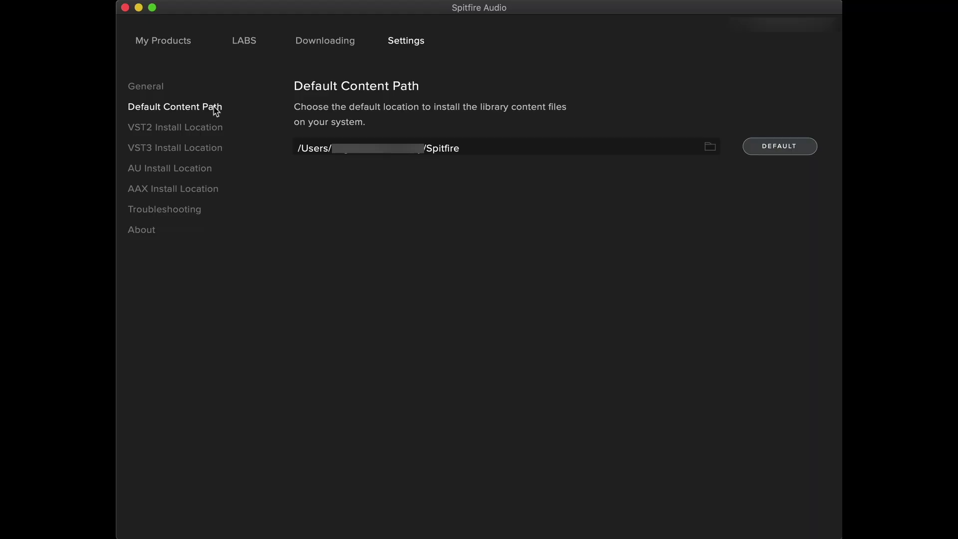
{"action": "left_click", "coordinate": [532, 146]}
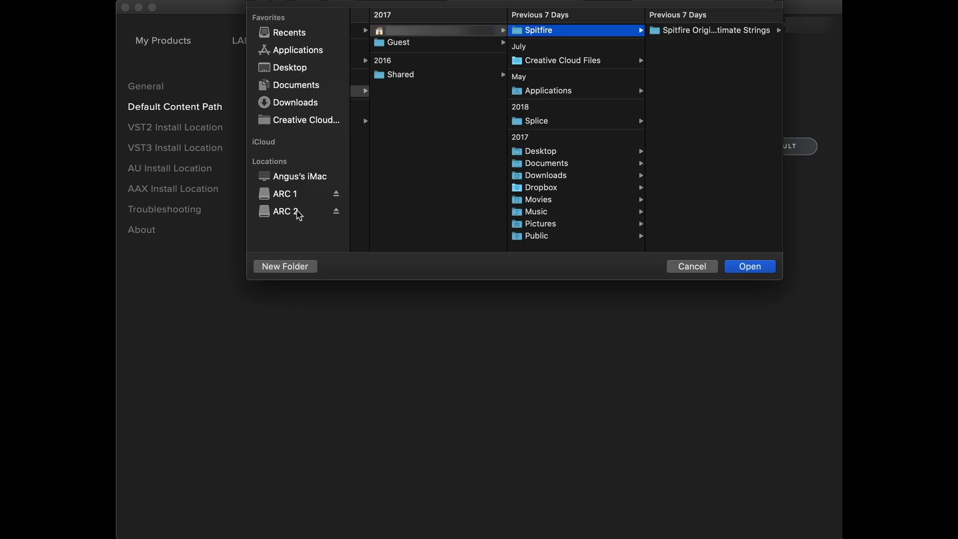
{"action": "left_click", "coordinate": [298, 214]}
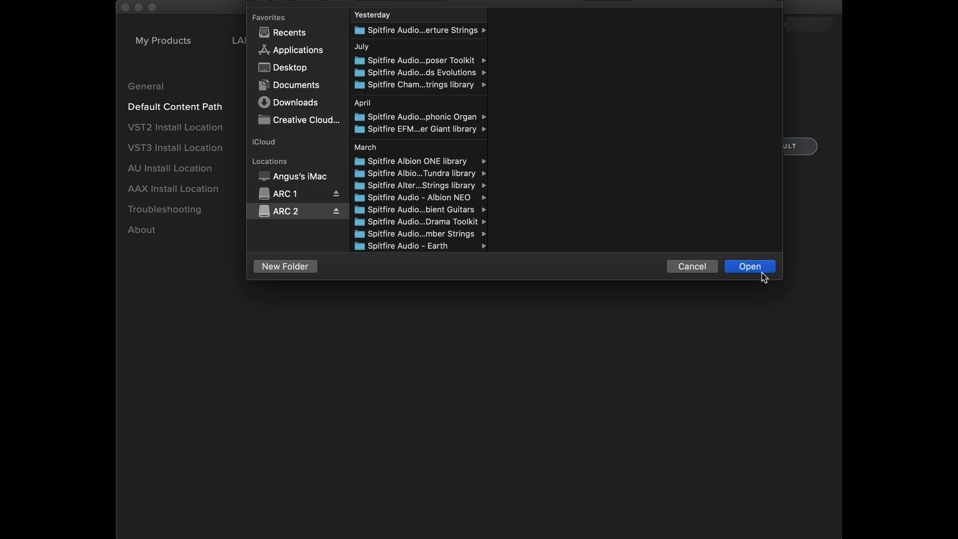
{"action": "left_click", "coordinate": [762, 272]}
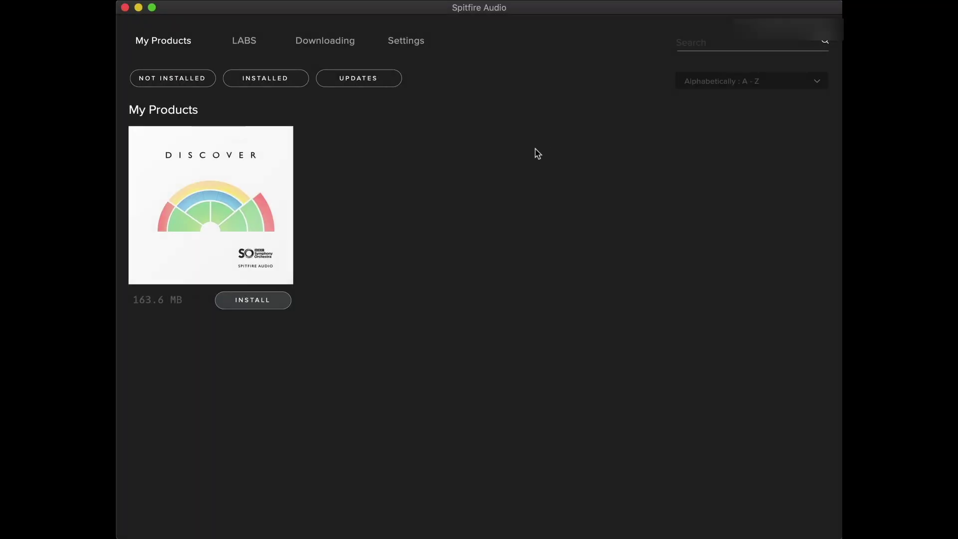
Step: Install BBC Symphony Orchestra Discover and the BBCSO Plugin, downloading both to ARC 2
{"action": "left_click", "coordinate": [275, 300]}
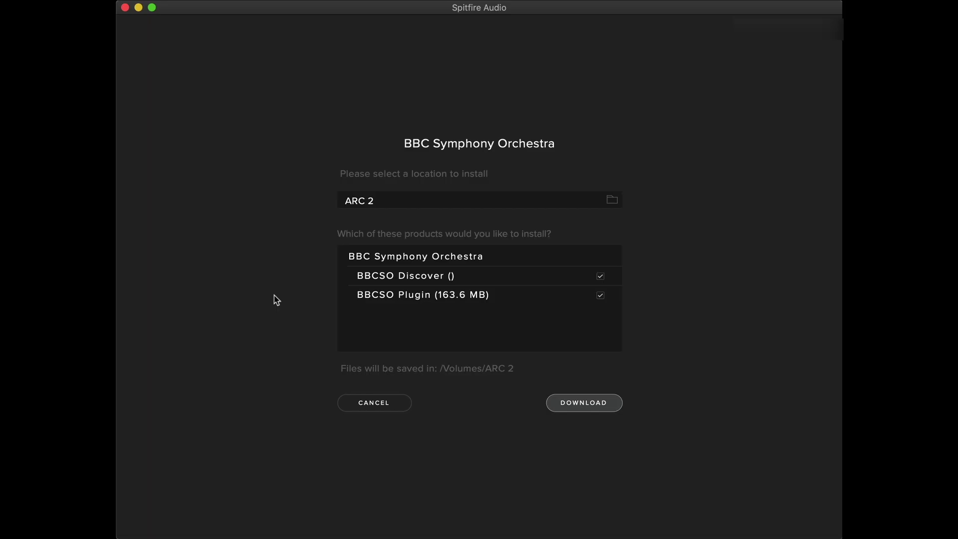
{"action": "left_click", "coordinate": [582, 410]}
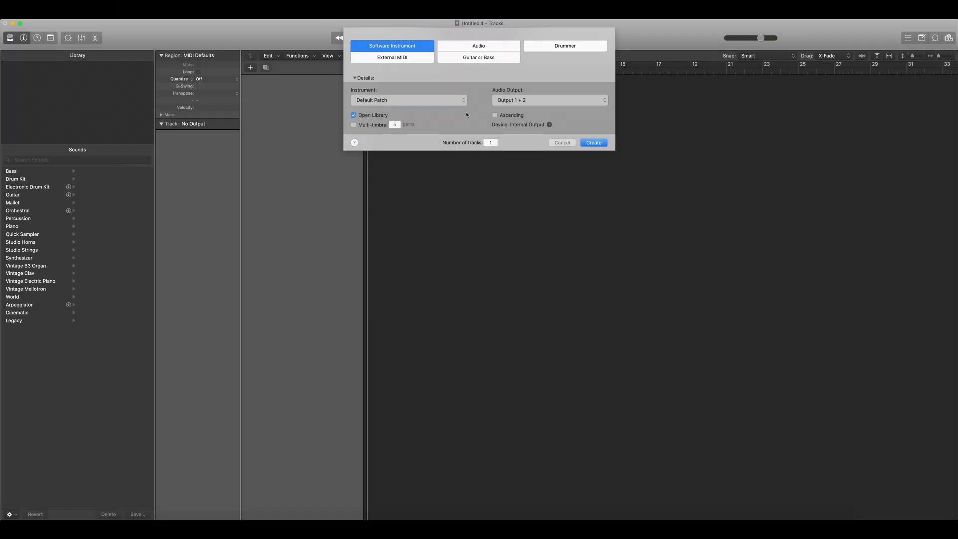
Step: Create a track with the stereo Spitfire Audio Originals - Intimate Strings instrument and open its interface
{"action": "left_click", "coordinate": [461, 99]}
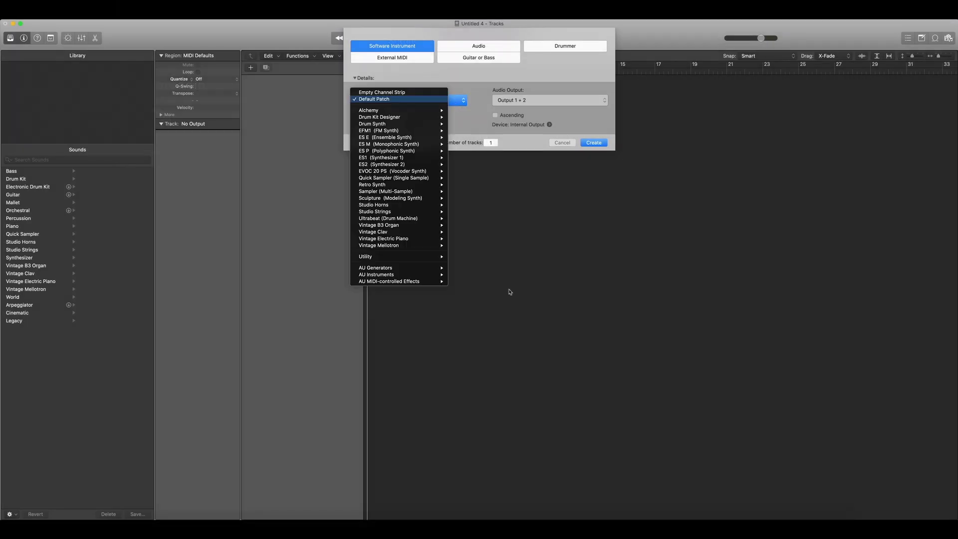
{"action": "mouse_move", "coordinate": [442, 278]}
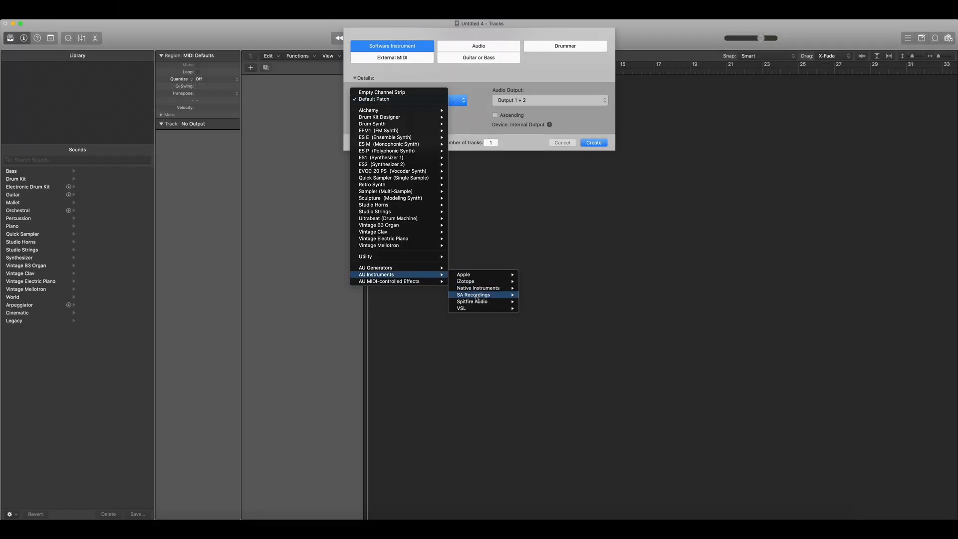
{"action": "mouse_move", "coordinate": [476, 301]}
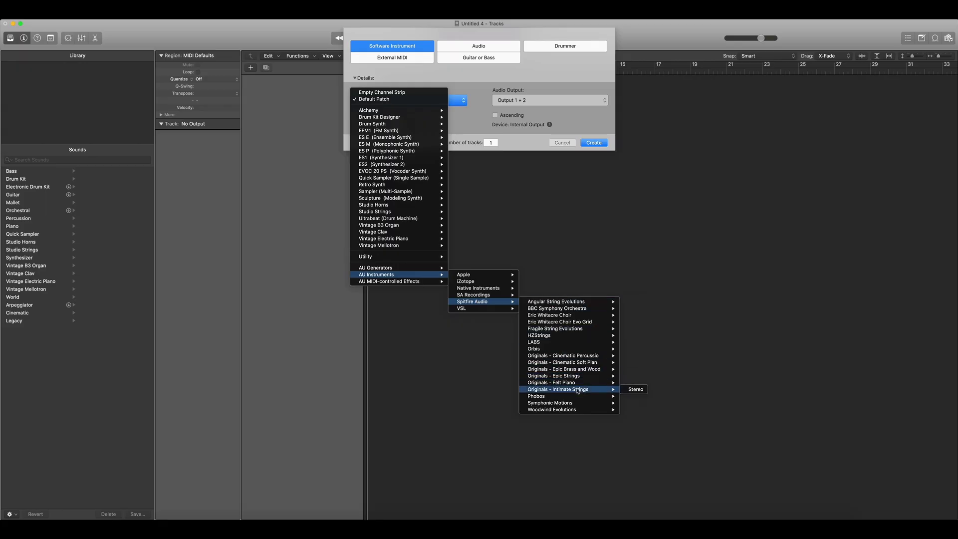
{"action": "left_click", "coordinate": [624, 389]}
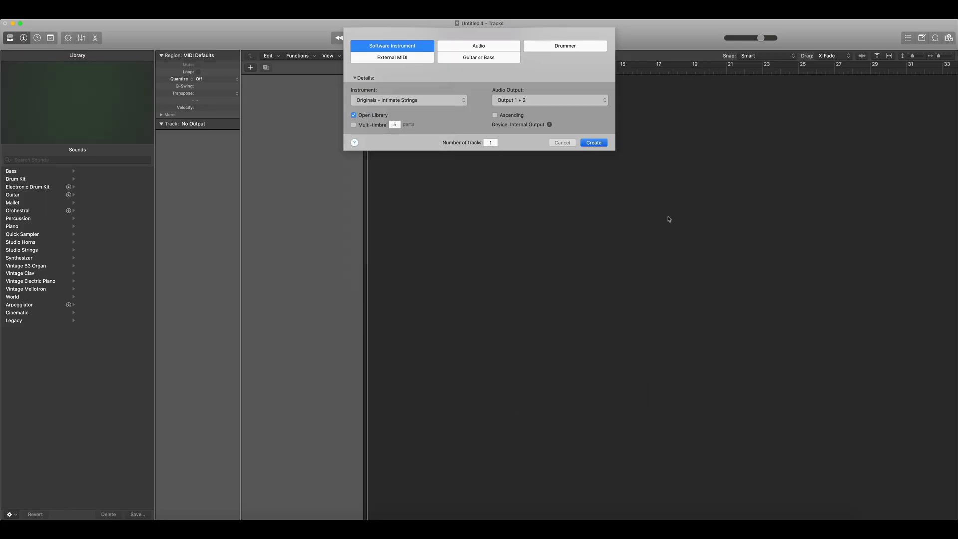
{"action": "key", "text": "Return"}
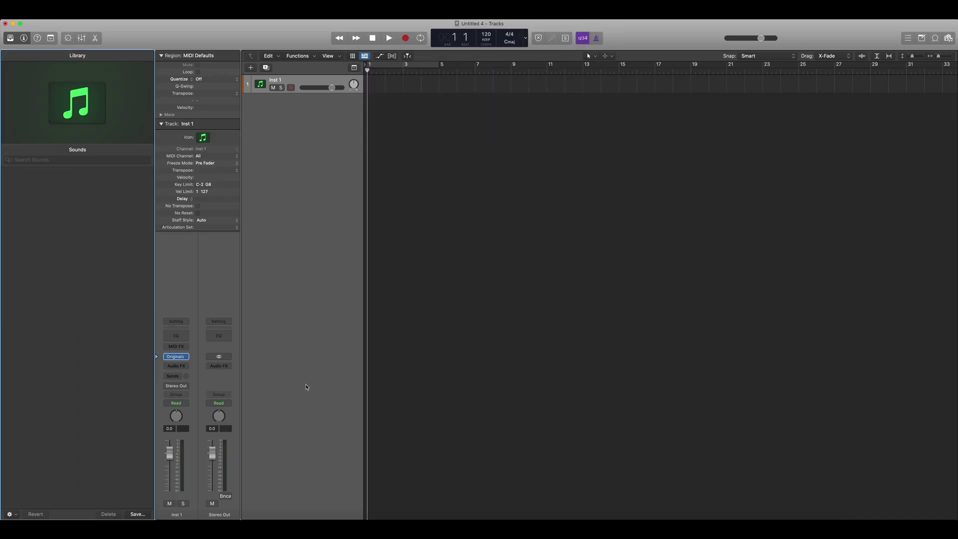
{"action": "left_click", "coordinate": [177, 358]}
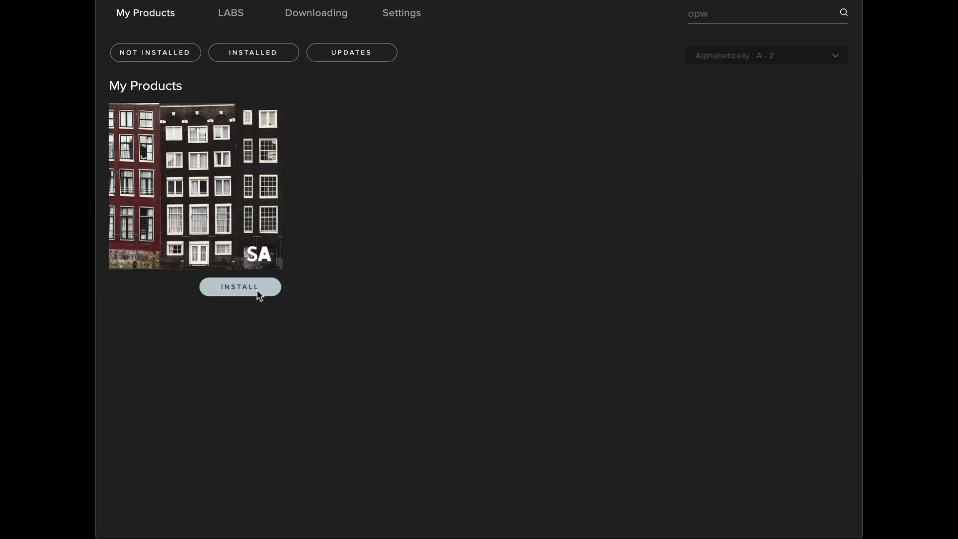
Step: Install the 1.52 GB OPW library onto the ARC 2 drive
{"action": "left_click", "coordinate": [257, 289]}
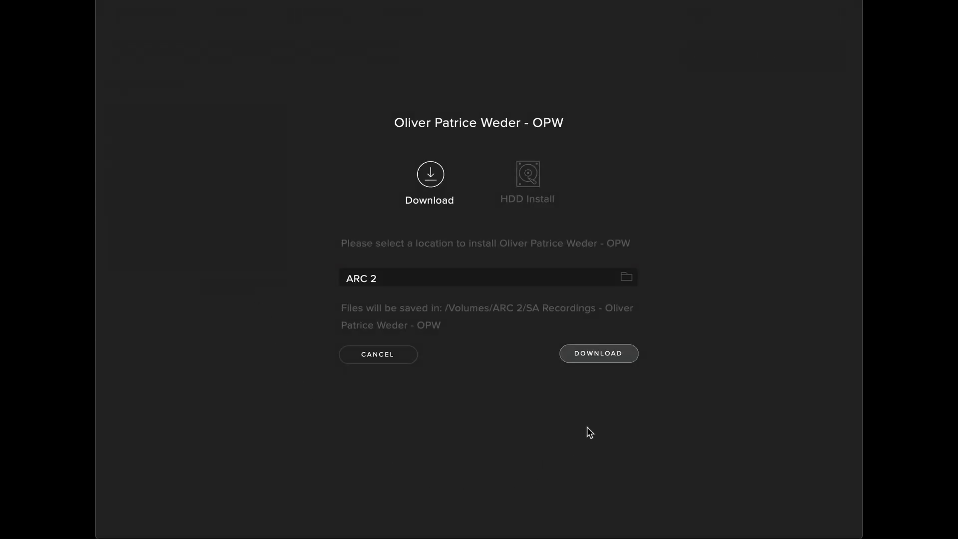
{"action": "left_click", "coordinate": [601, 355]}
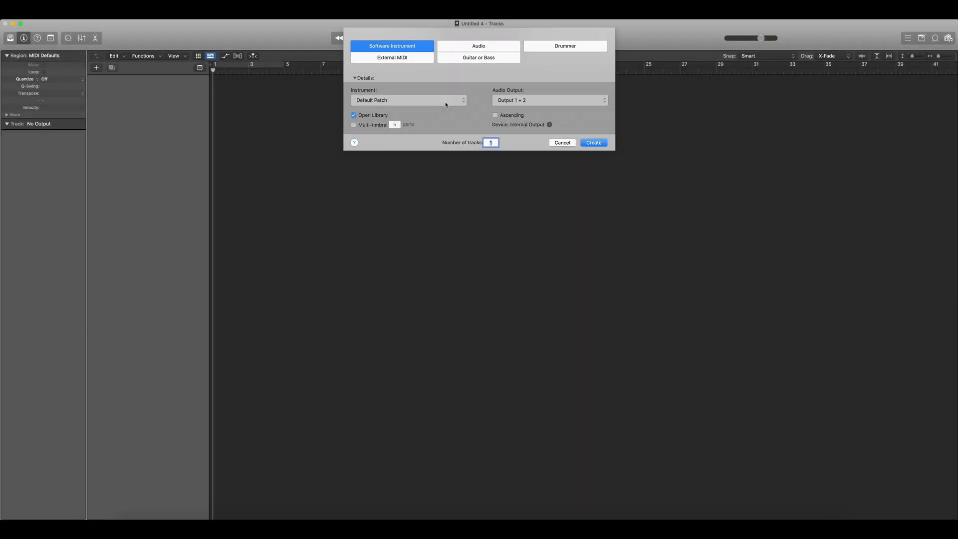
Step: Create an Inst 1 track with the stereo SA Recordings OPW instrument and open its window
{"action": "left_click", "coordinate": [445, 104]}
{"action": "mouse_move", "coordinate": [438, 275]}
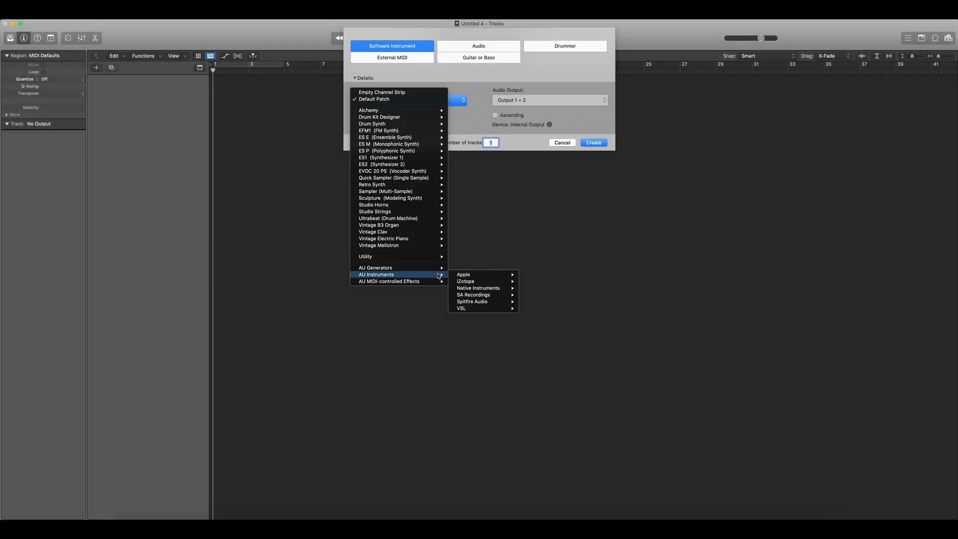
{"action": "mouse_move", "coordinate": [474, 295]}
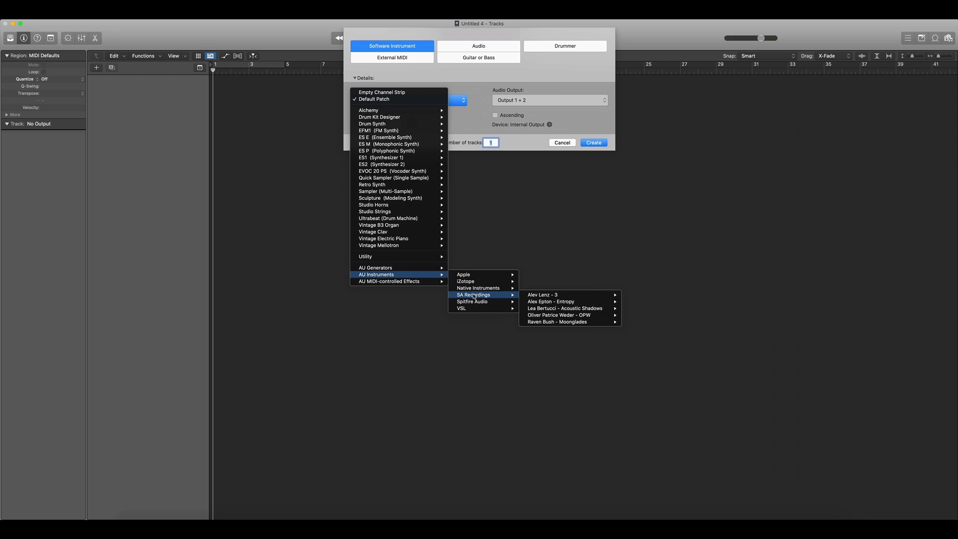
{"action": "mouse_move", "coordinate": [573, 315]}
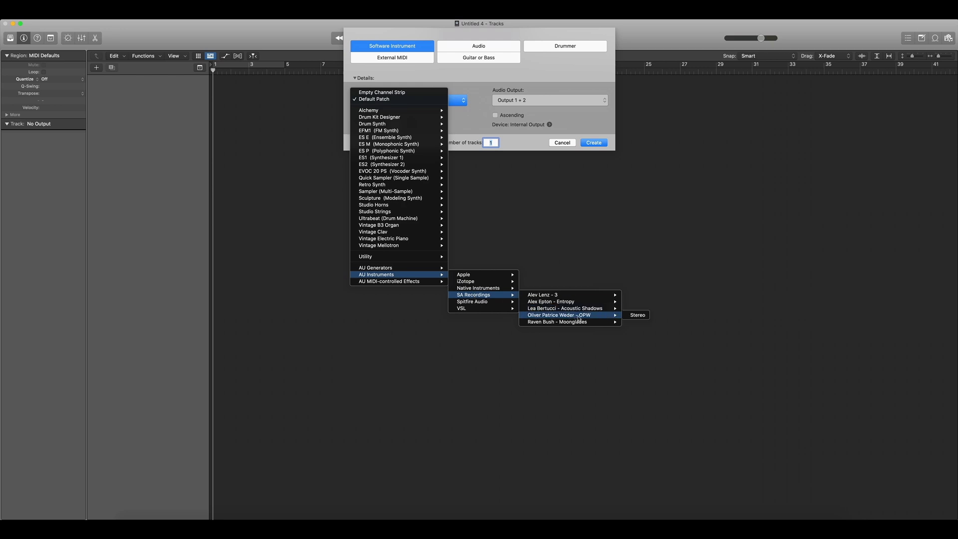
{"action": "left_click", "coordinate": [636, 315]}
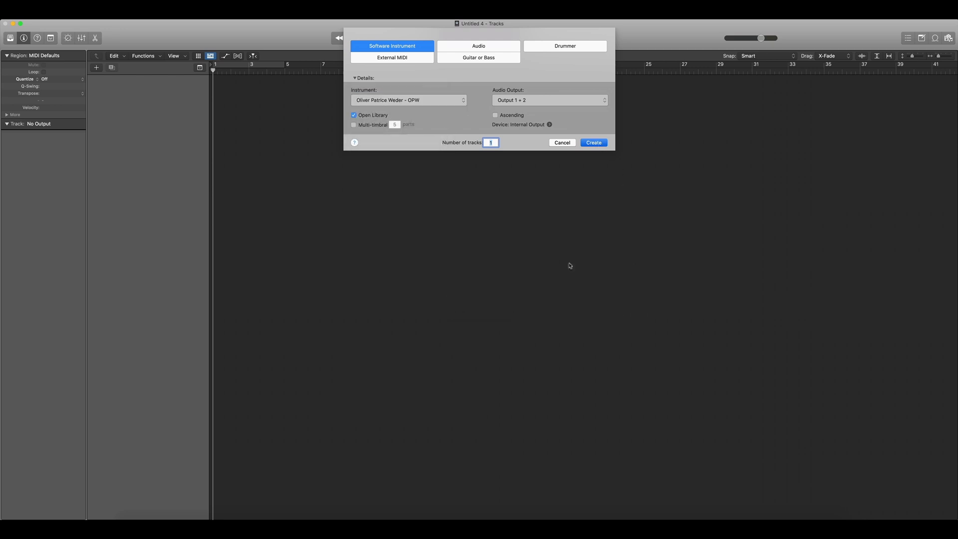
{"action": "key", "text": "Return"}
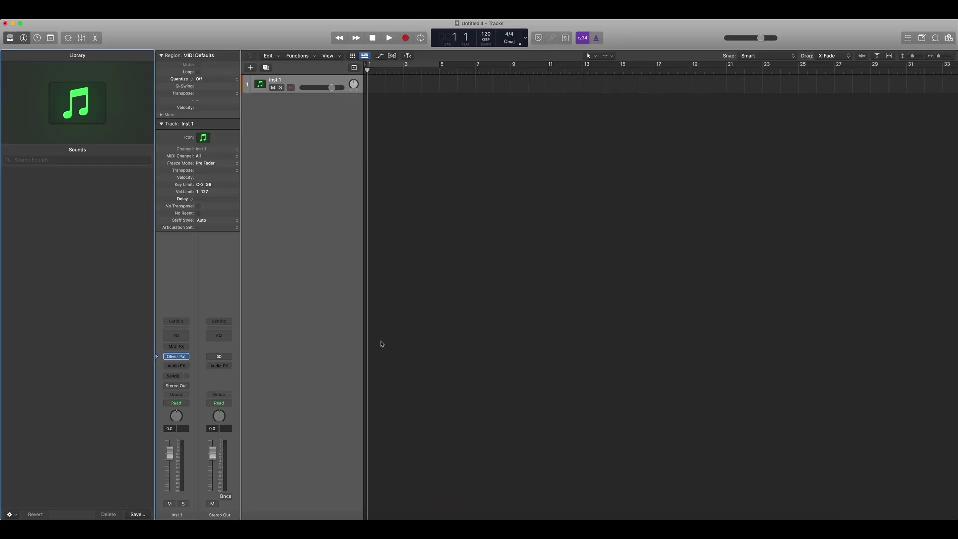
{"action": "left_click", "coordinate": [176, 358]}
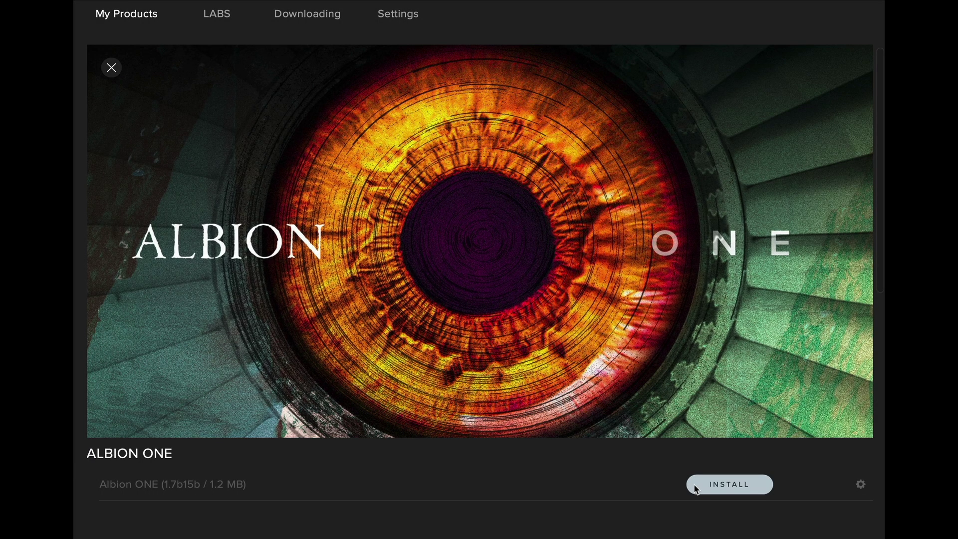
Step: Install the 55.83 GB Albion ONE library into the Spitfire Audio folder on ARC 1
{"action": "left_click", "coordinate": [696, 488]}
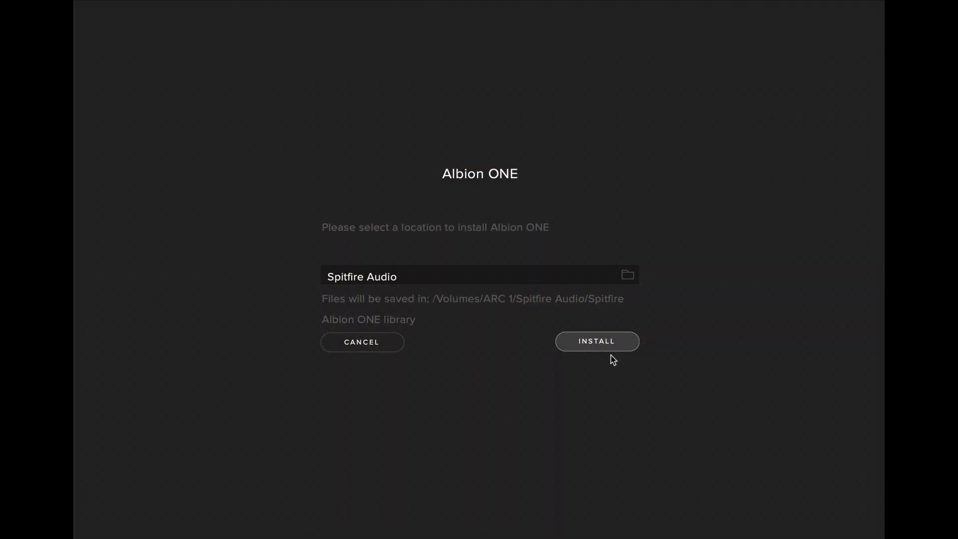
{"action": "left_click", "coordinate": [609, 347]}
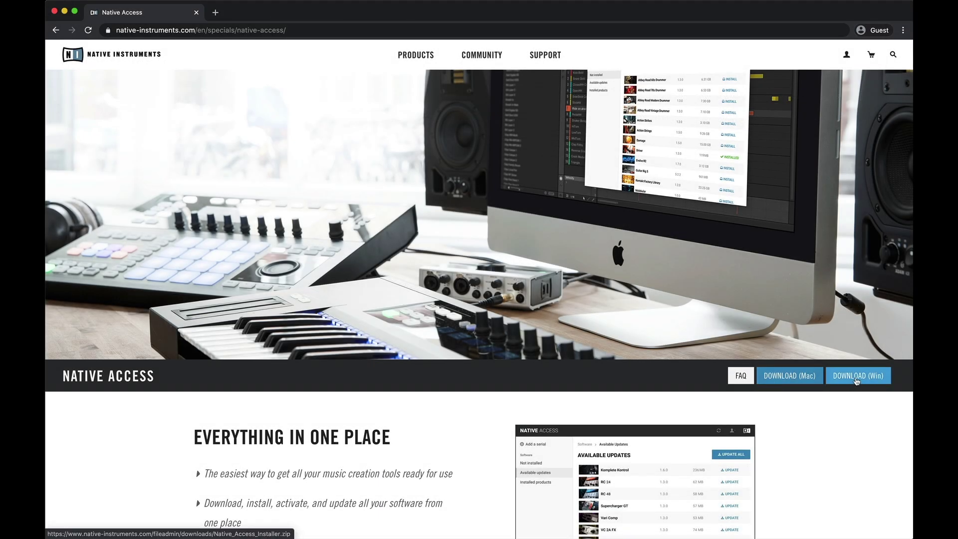
Step: On the Native Access page, choose Register now from the header's account menu
{"action": "scroll", "coordinate": [854, 382], "scroll_direction": "down", "scroll_amount": 1}
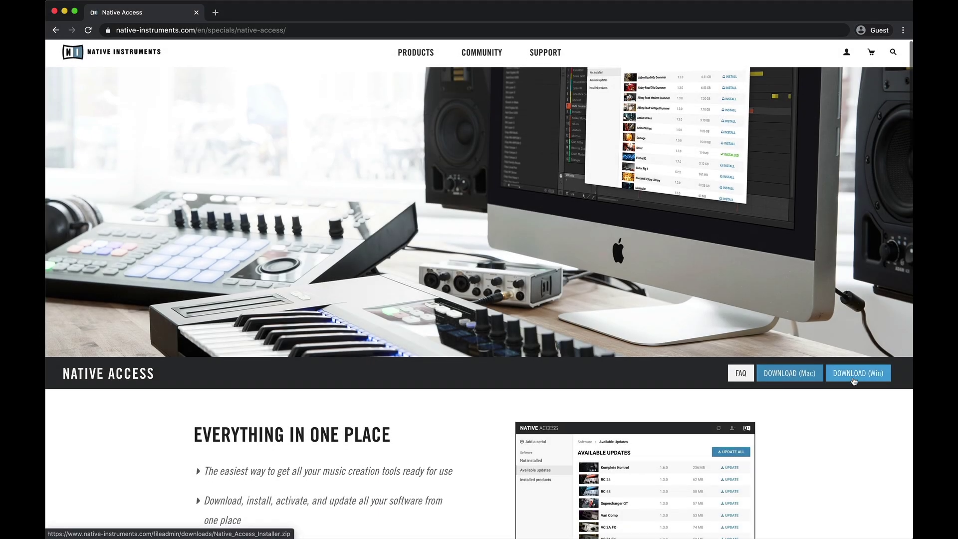
{"action": "mouse_move", "coordinate": [847, 55]}
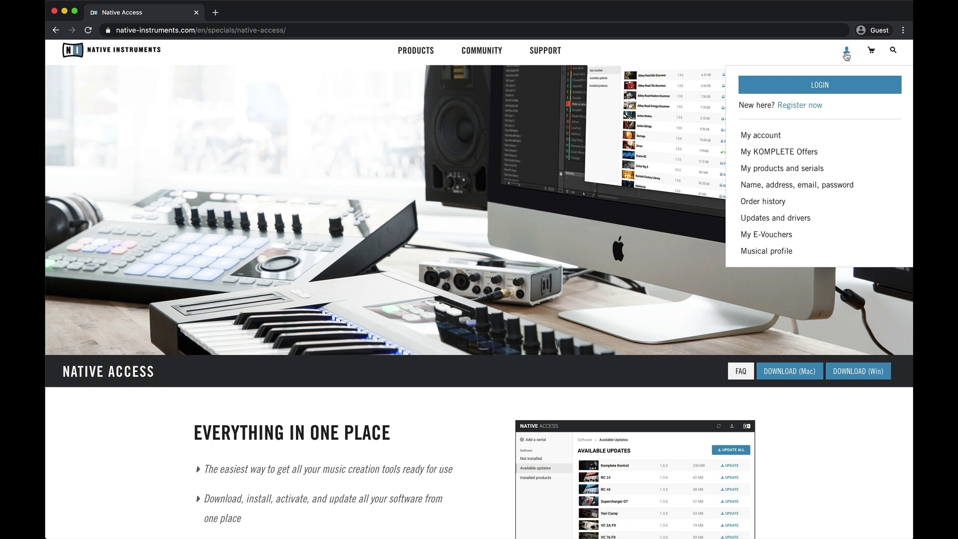
{"action": "left_click", "coordinate": [809, 106]}
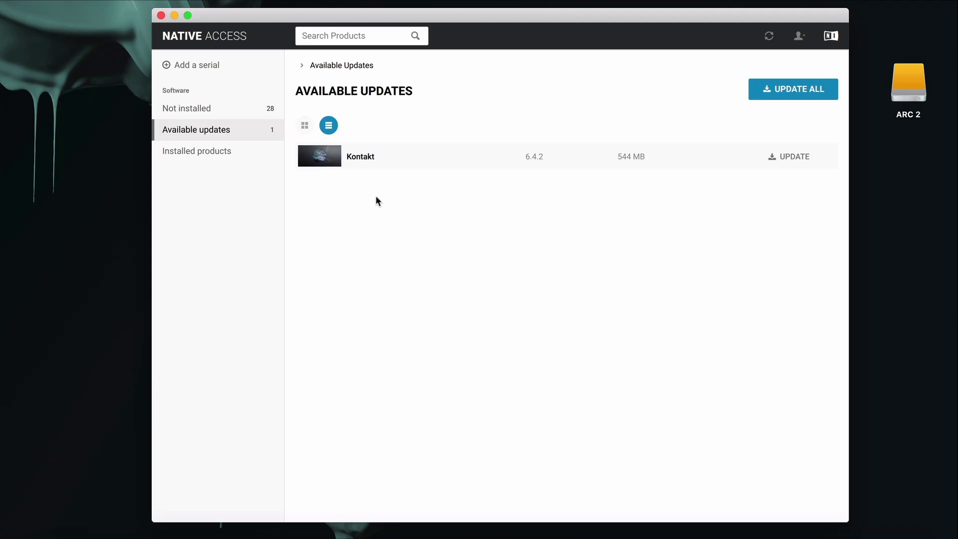
Step: Find Albion ONE, add it from the 'Spitfire Albion ONE library' folder on ARC 2, and install it
{"action": "left_click", "coordinate": [201, 64]}
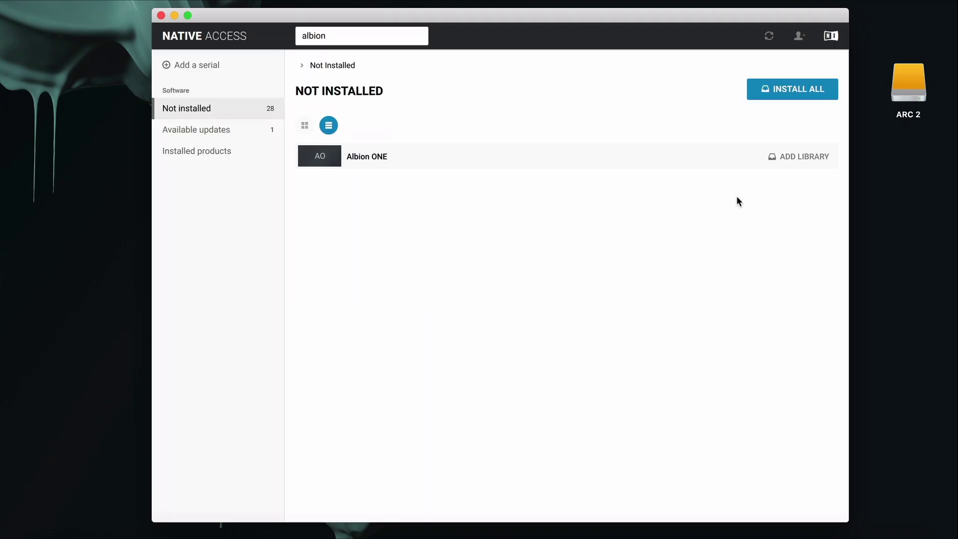
{"action": "left_click", "coordinate": [796, 158]}
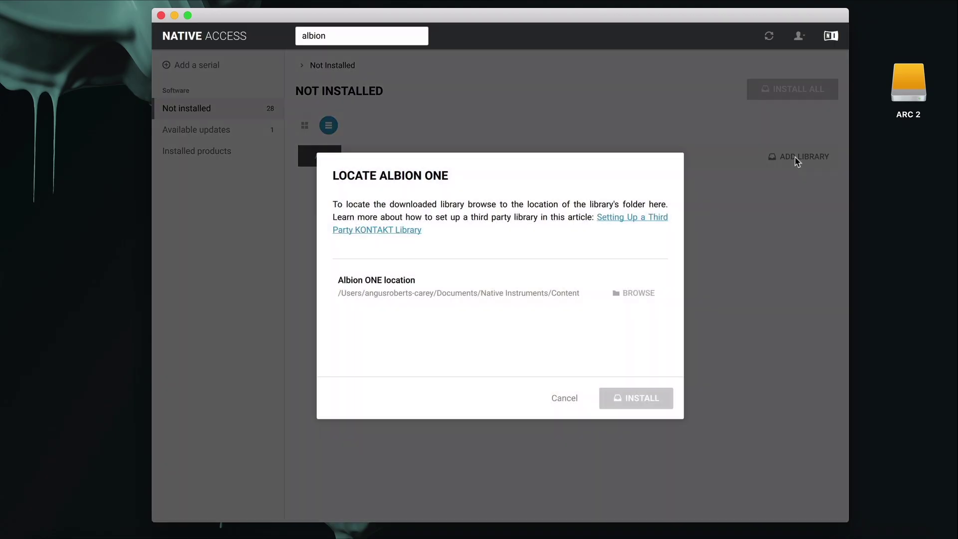
{"action": "left_click", "coordinate": [640, 295]}
{"action": "left_click", "coordinate": [448, 69]}
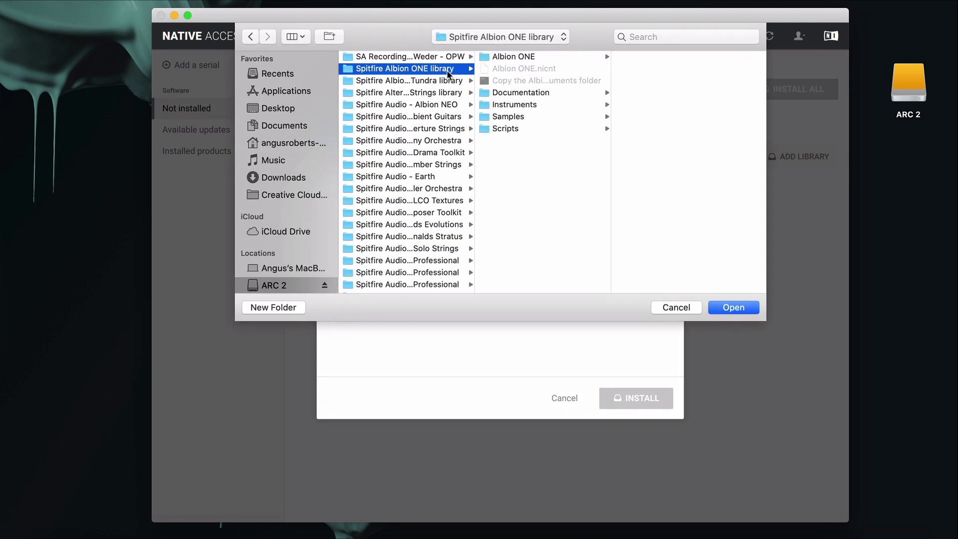
{"action": "left_click", "coordinate": [729, 308]}
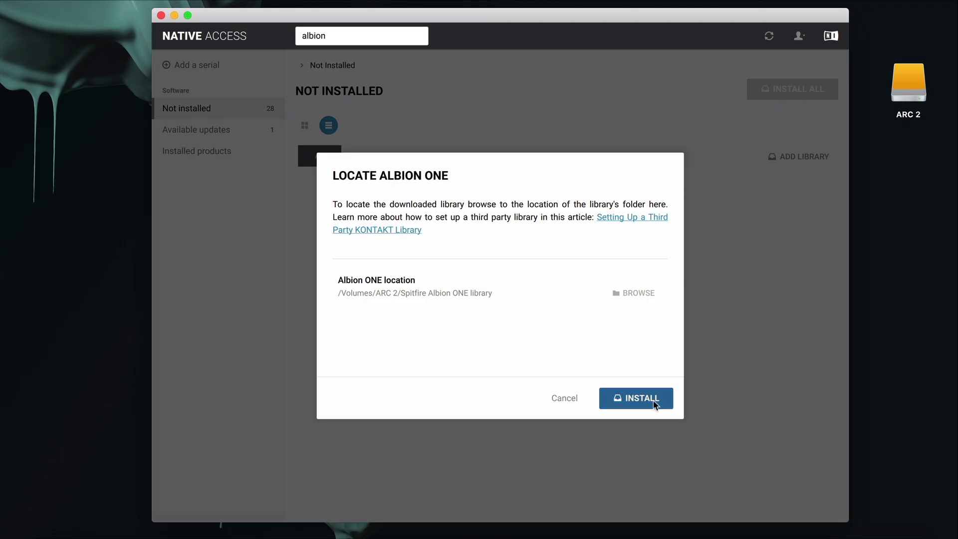
{"action": "left_click", "coordinate": [642, 398]}
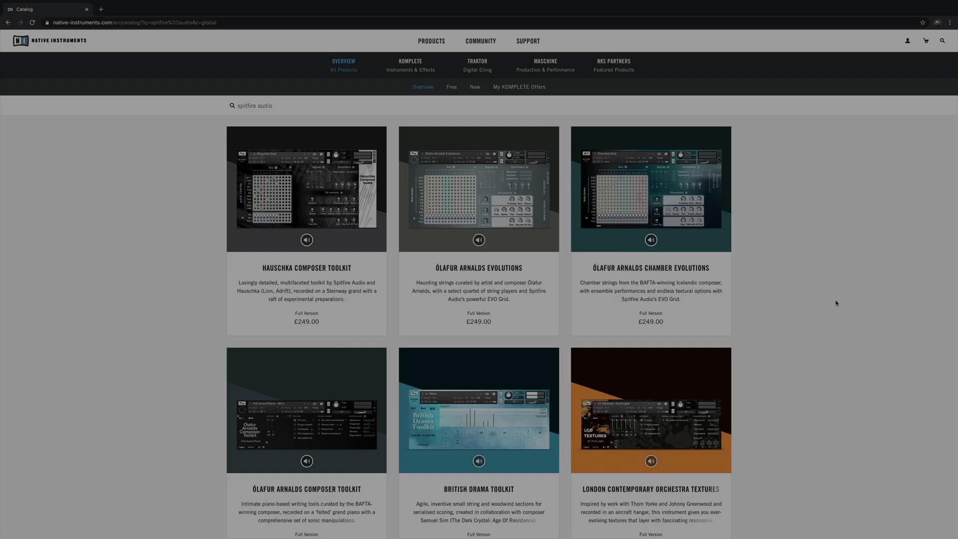
{"action": "scroll", "coordinate": [836, 302], "scroll_direction": "down", "scroll_amount": 2}
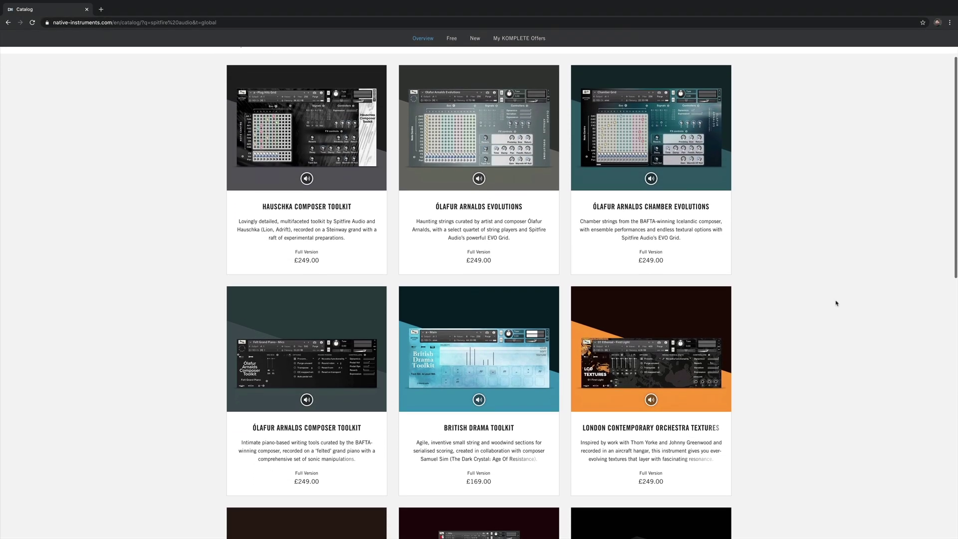
{"action": "scroll", "coordinate": [835, 302], "scroll_direction": "down", "scroll_amount": 3}
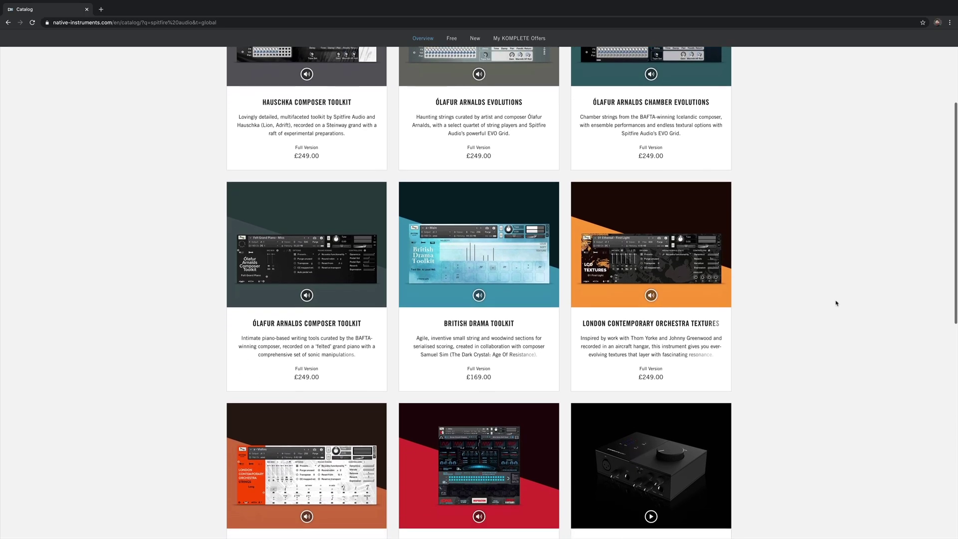
{"action": "scroll", "coordinate": [836, 302], "scroll_direction": "down", "scroll_amount": 2}
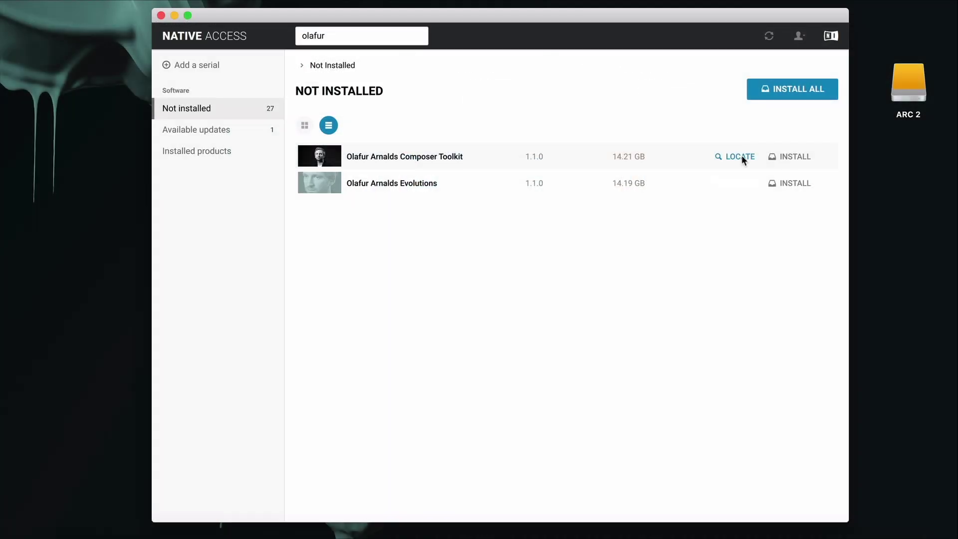
Step: Point Olafur Arnalds Composer Toolkit to its existing folder on ARC 2 and install it
{"action": "left_click", "coordinate": [740, 157]}
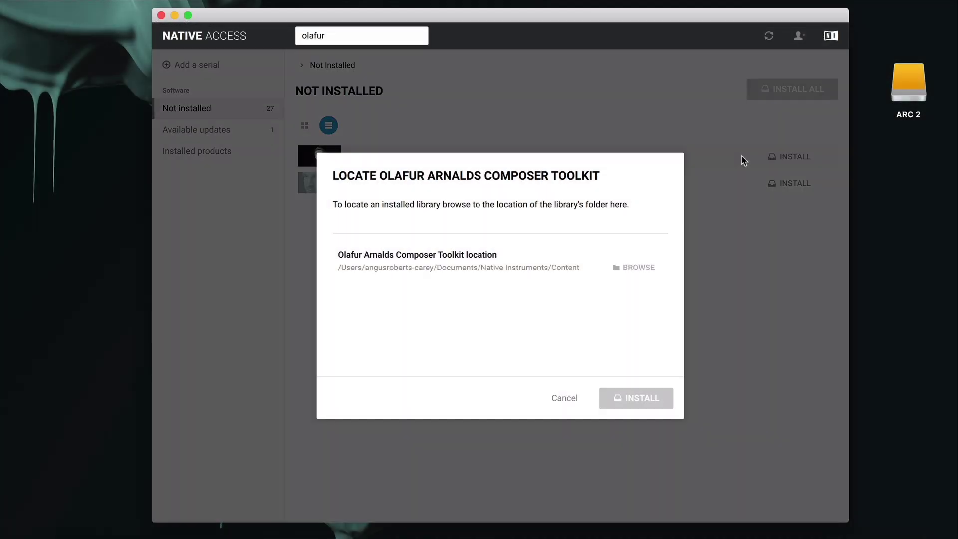
{"action": "left_click", "coordinate": [645, 267]}
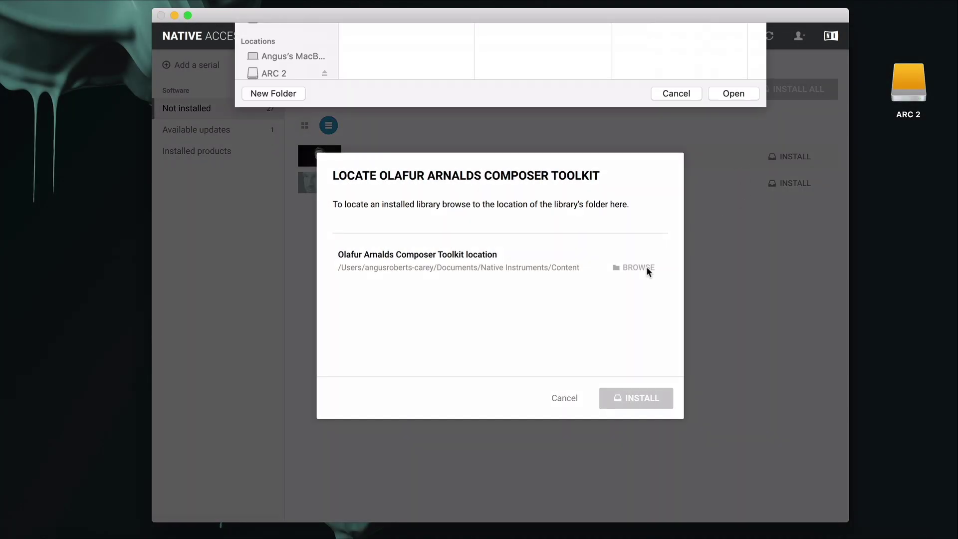
{"action": "left_click", "coordinate": [412, 213]}
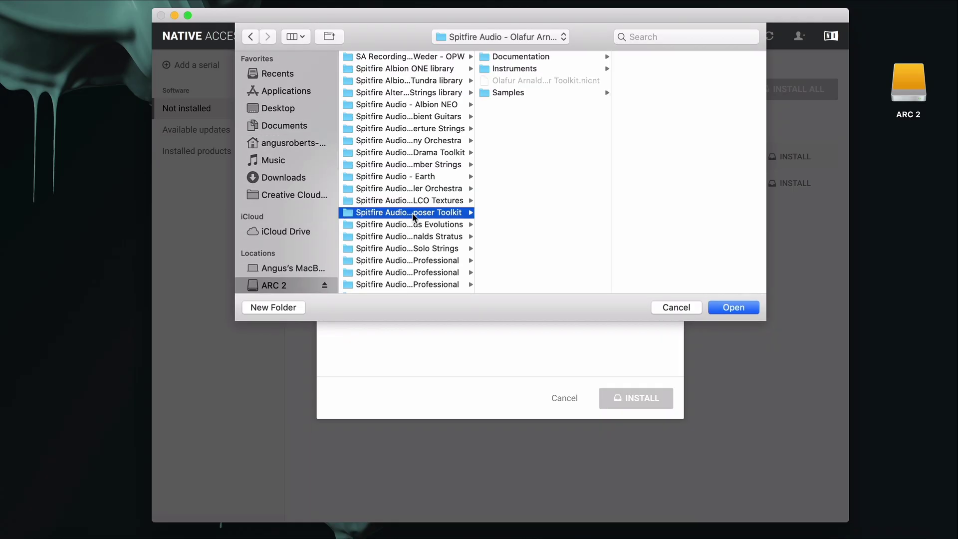
{"action": "left_click", "coordinate": [724, 306]}
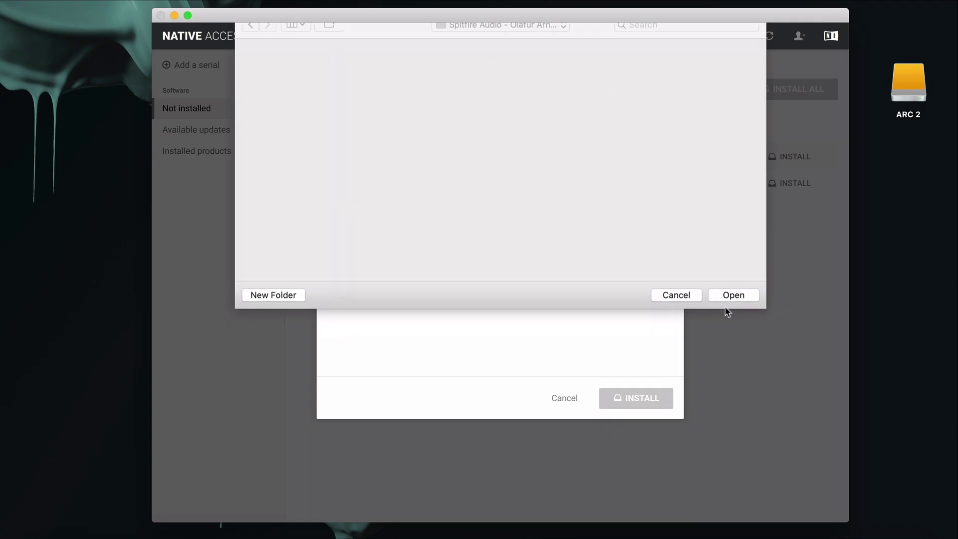
{"action": "left_click", "coordinate": [648, 397]}
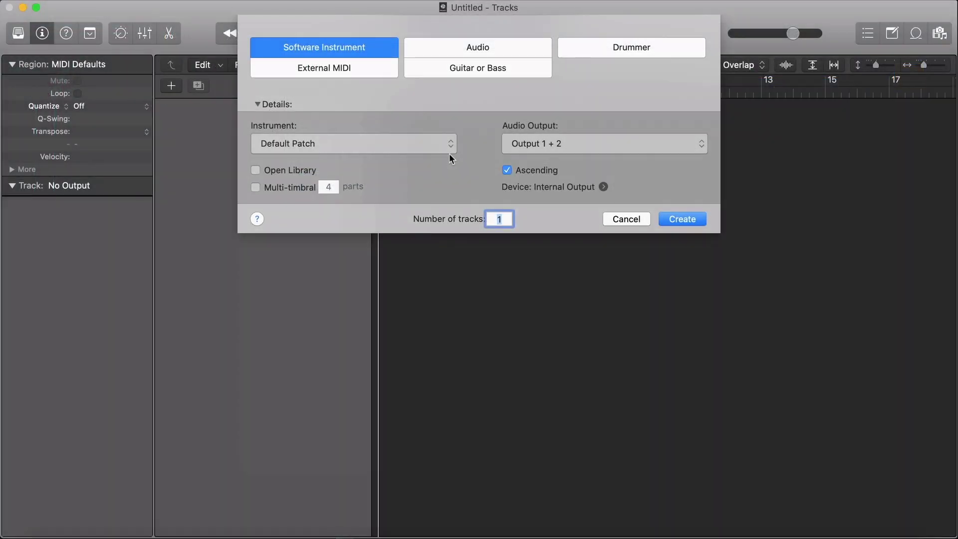
Step: Create an instrument track with AU Instruments > Native Instruments > Kontakt > Stereo and raise its window
{"action": "left_click", "coordinate": [445, 151]}
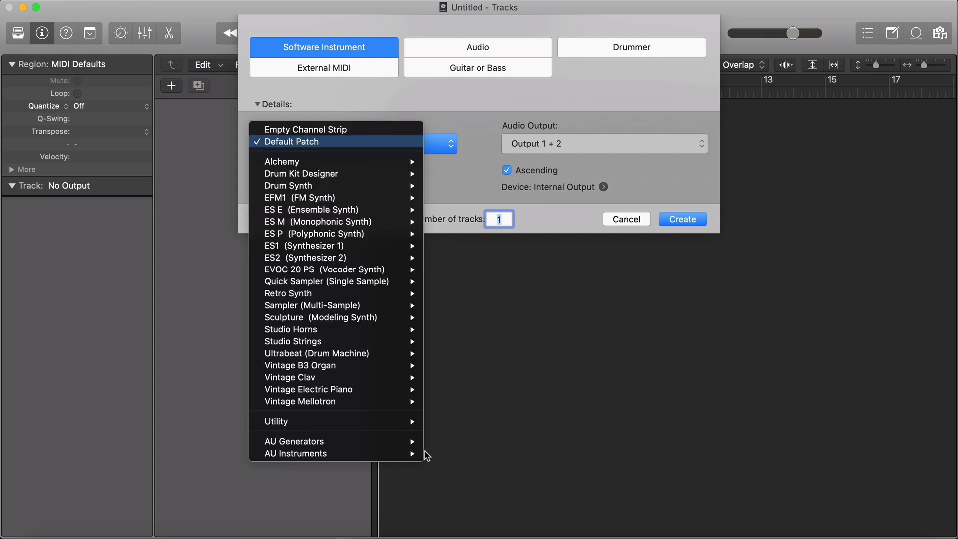
{"action": "mouse_move", "coordinate": [415, 455]}
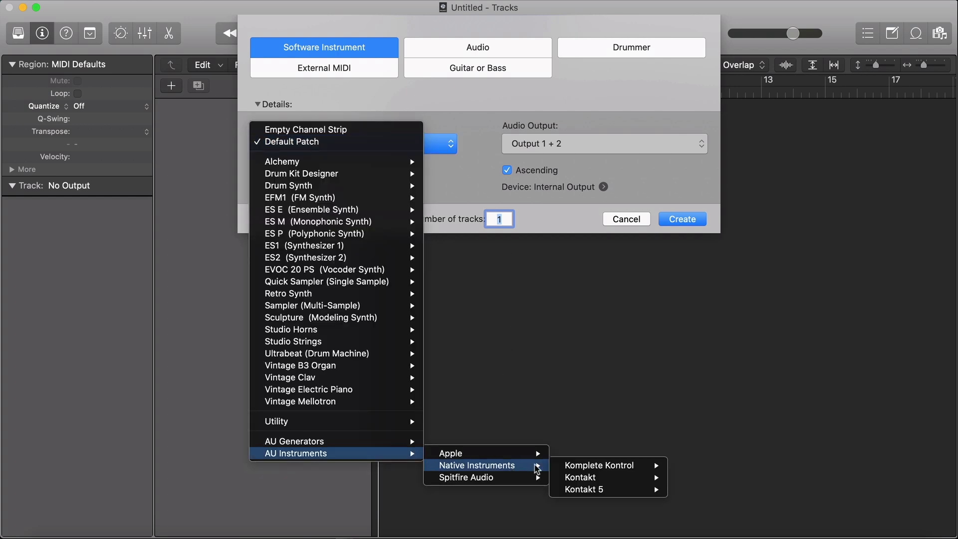
{"action": "mouse_move", "coordinate": [593, 479]}
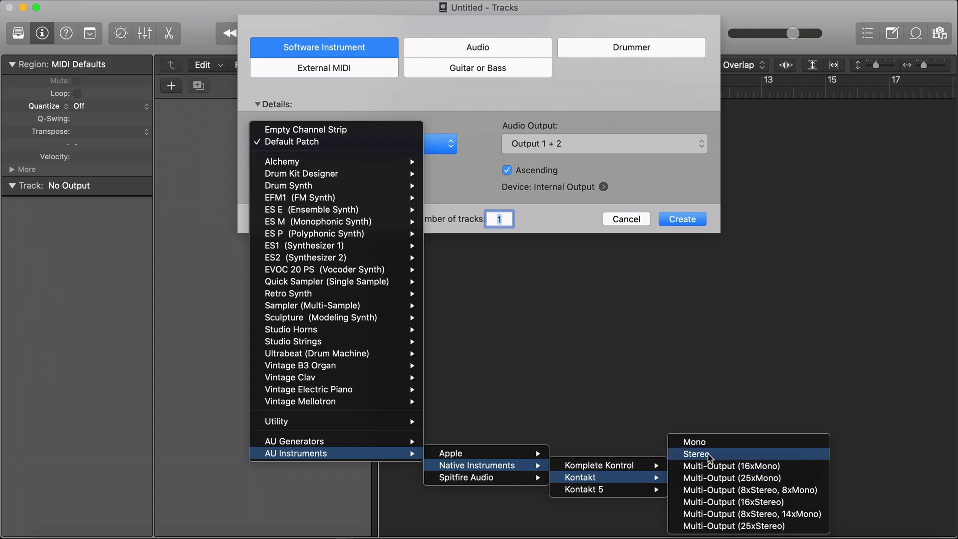
{"action": "left_click", "coordinate": [704, 454]}
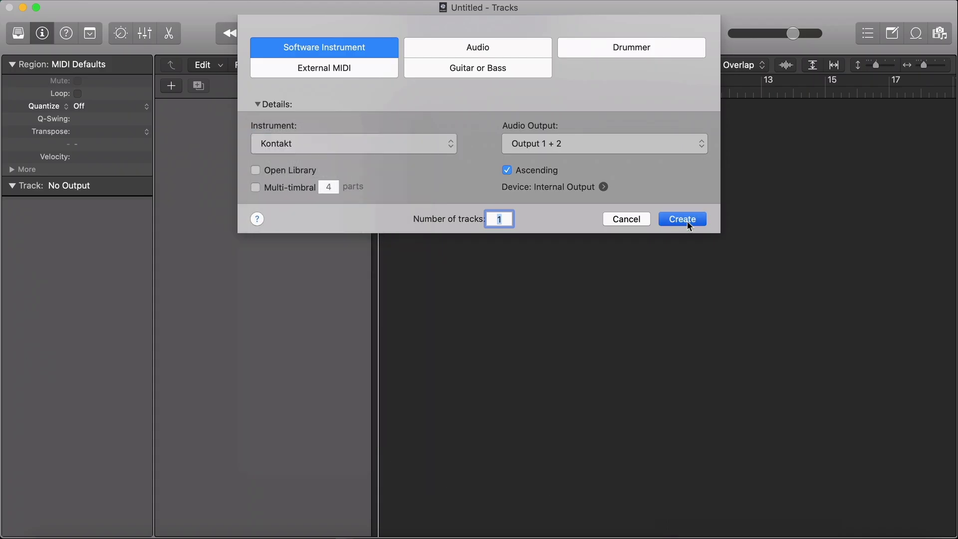
{"action": "left_click", "coordinate": [682, 219]}
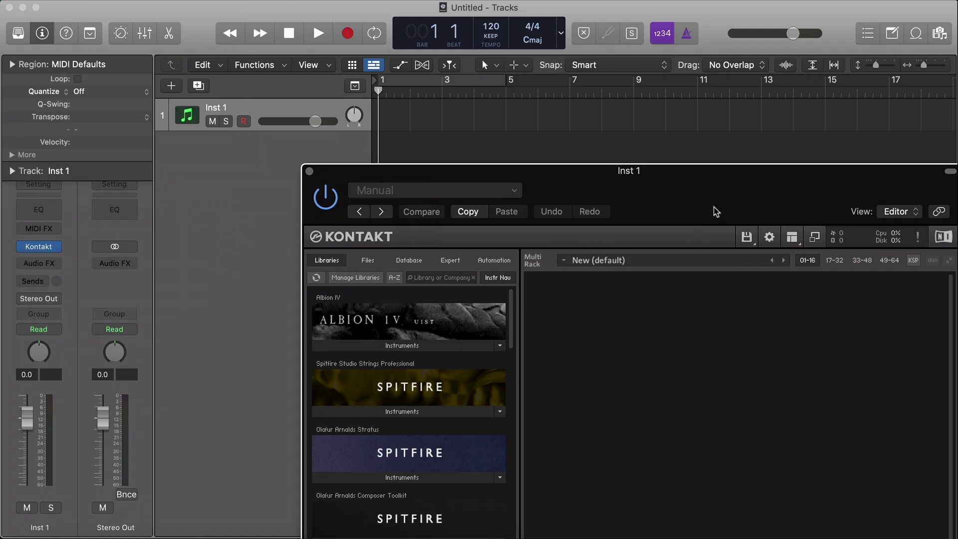
{"action": "left_click_drag", "start_coordinate": [714, 211], "coordinate": [581, 56]}
Step: Search the library list for 'albion one' and enable Albion ONE in the Libraries options
{"action": "left_click", "coordinate": [315, 124]}
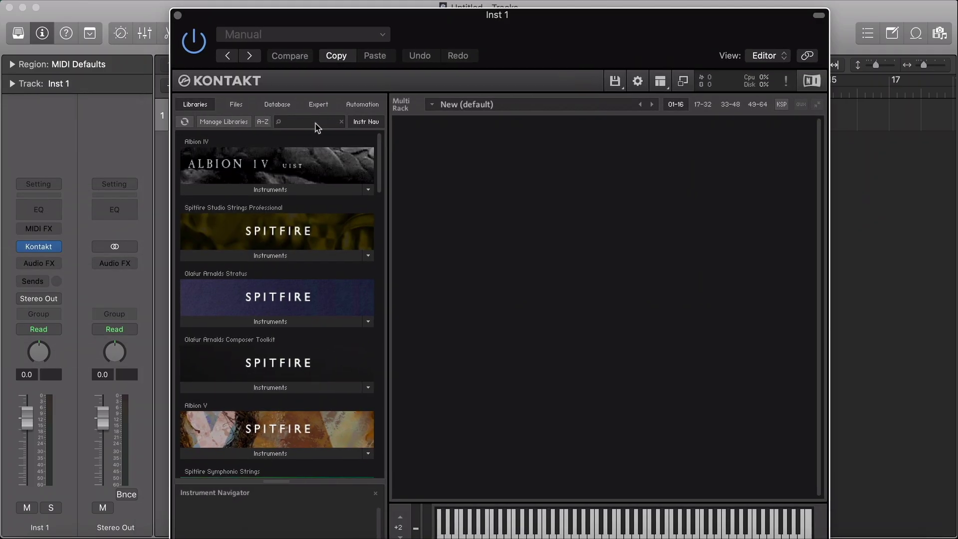
{"action": "type", "text": "albion"}
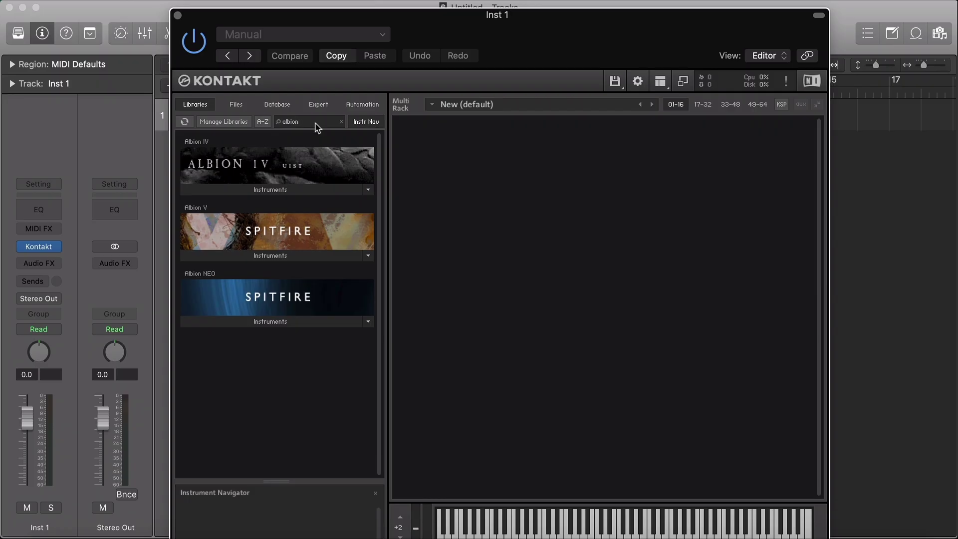
{"action": "type", "text": " one"}
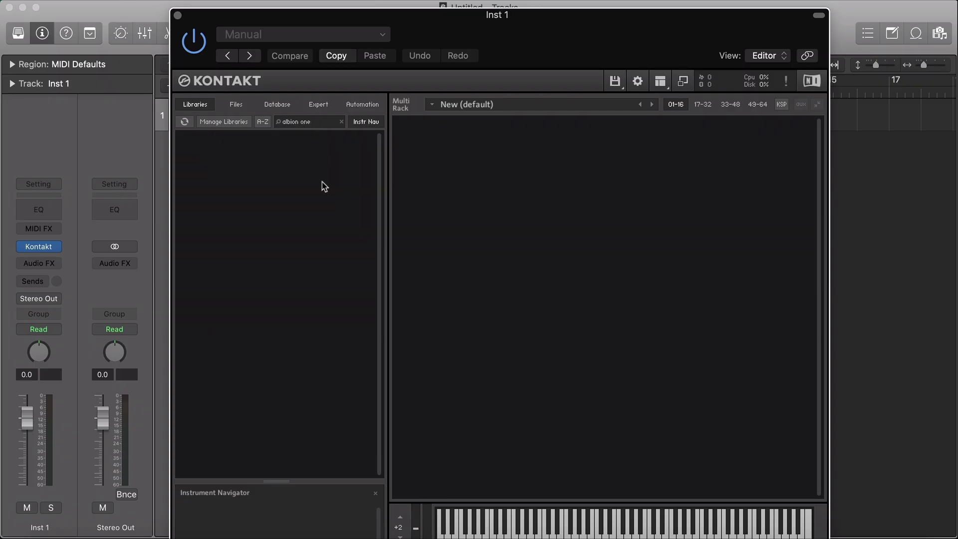
{"action": "left_click", "coordinate": [231, 125]}
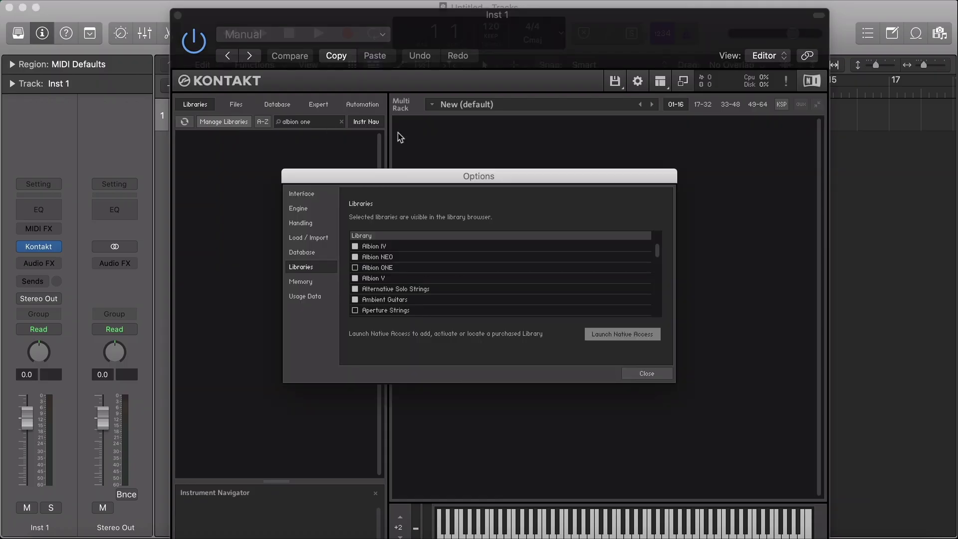
{"action": "left_click", "coordinate": [355, 268]}
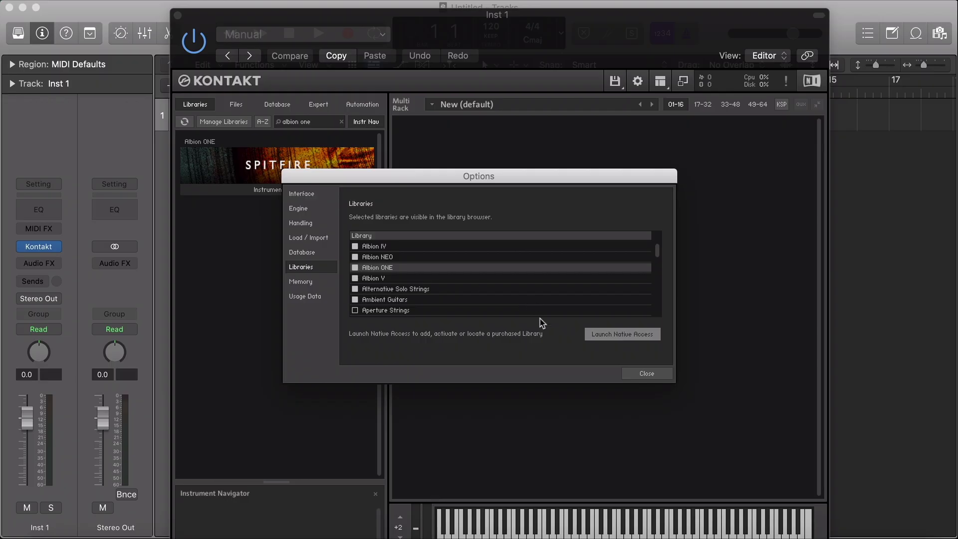
{"action": "left_click", "coordinate": [633, 375]}
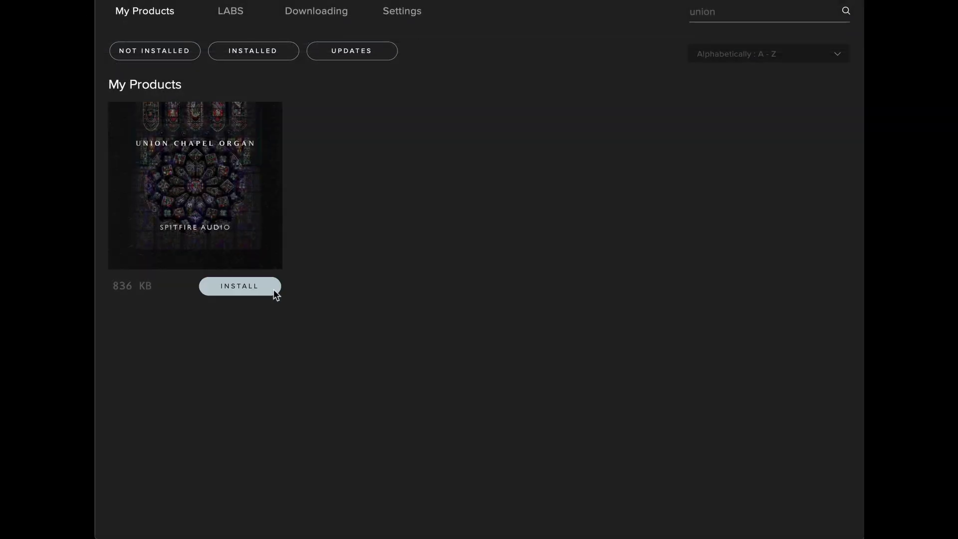
Step: Install Union Chapel Organ from My Products to the ARC 2 location
{"action": "left_click", "coordinate": [273, 289]}
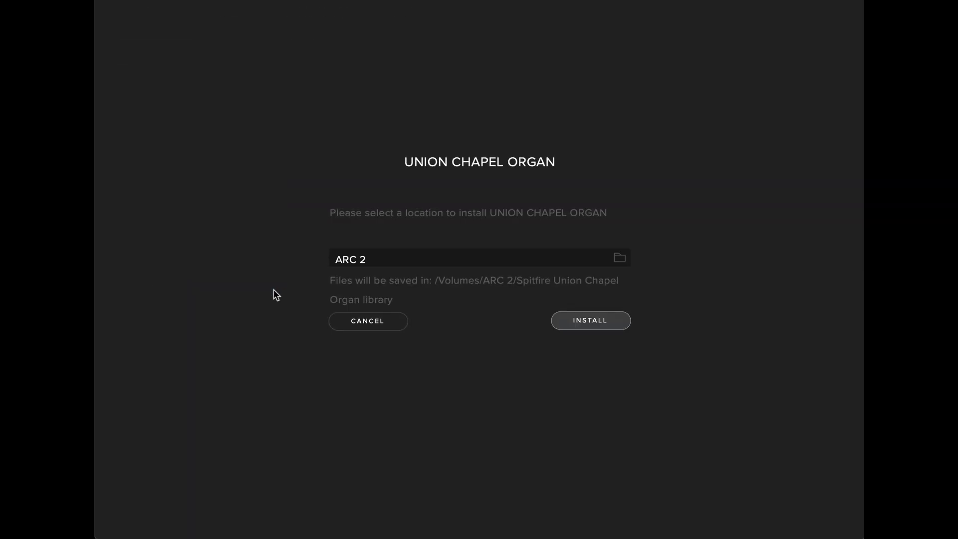
{"action": "left_click", "coordinate": [563, 314]}
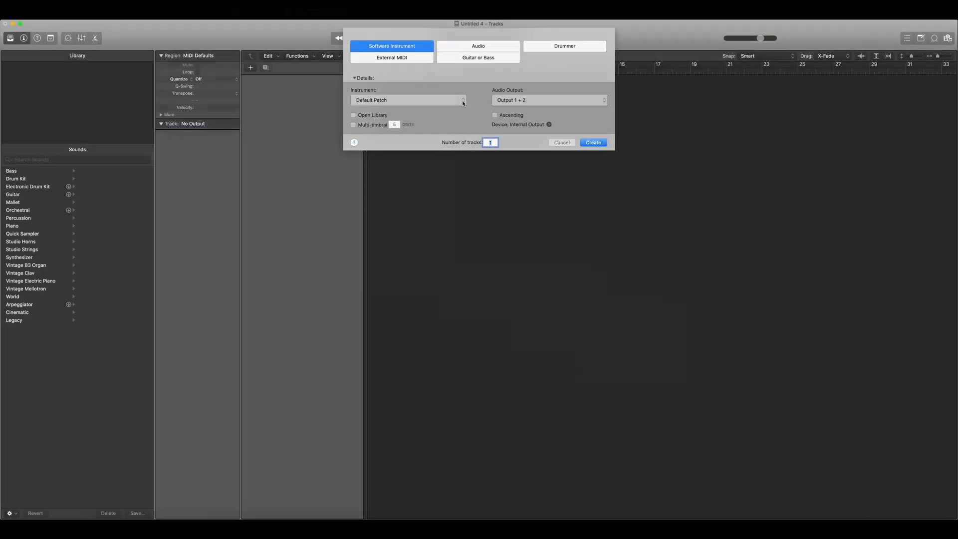
Step: Create a Kontakt Stereo instrument track from AU Instruments > Native Instruments and show its Kontakt window
{"action": "left_click", "coordinate": [459, 100]}
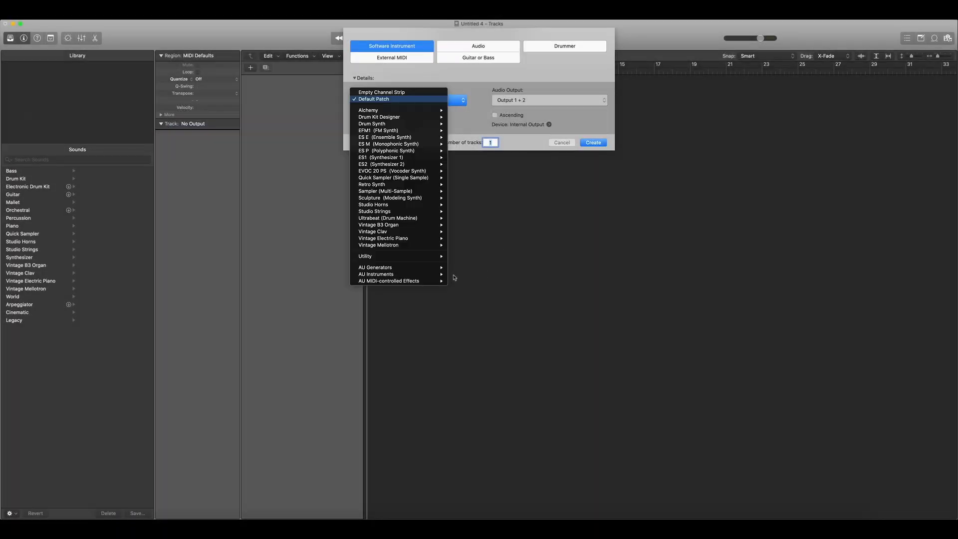
{"action": "mouse_move", "coordinate": [446, 277]}
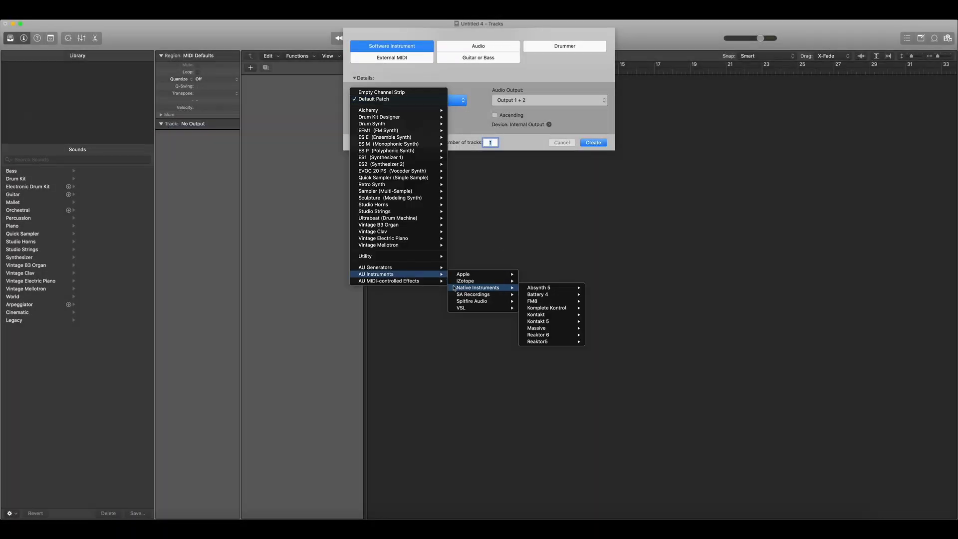
{"action": "mouse_move", "coordinate": [550, 315]}
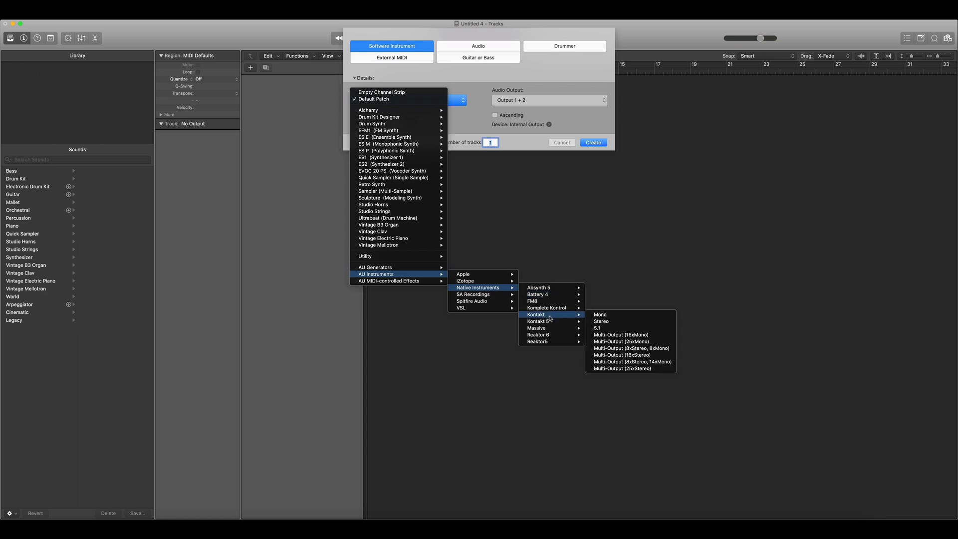
{"action": "left_click", "coordinate": [594, 321]}
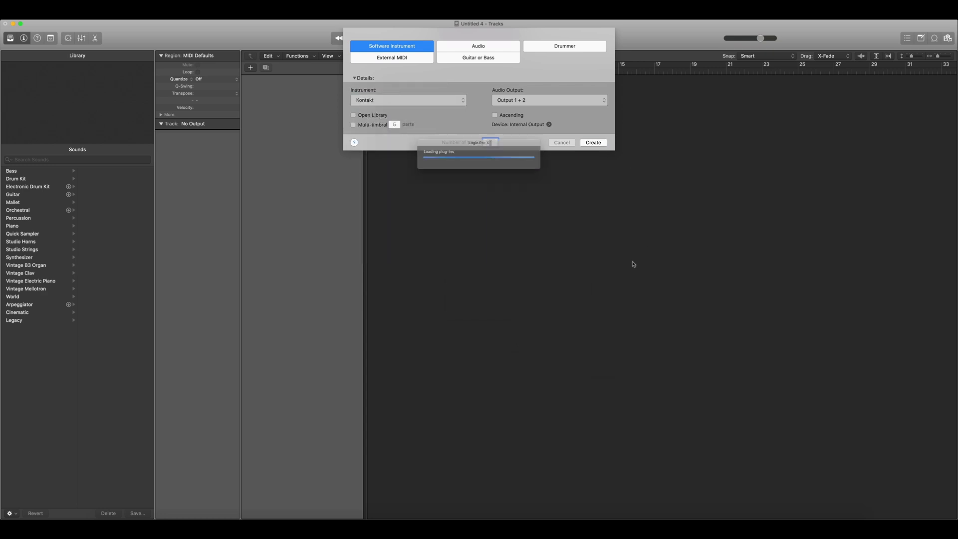
{"action": "key", "text": "Return"}
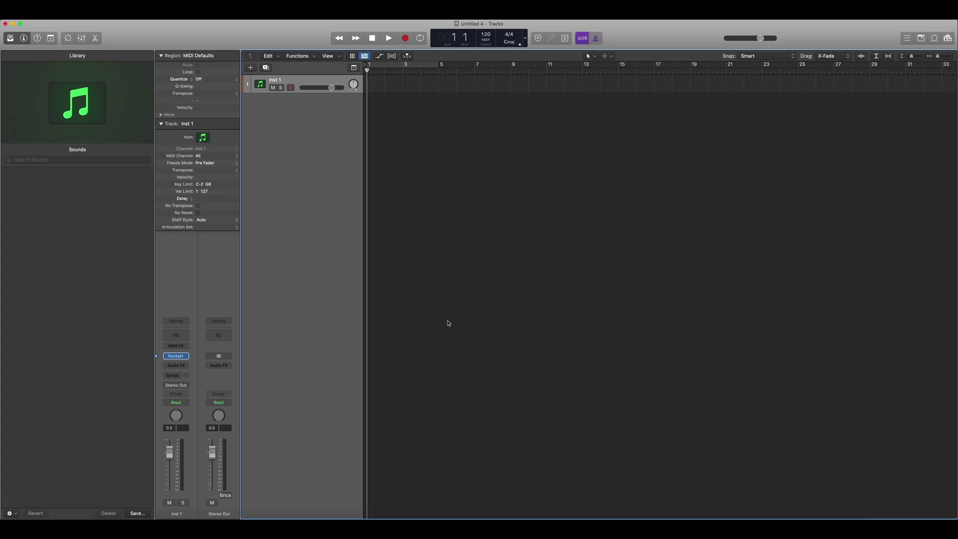
{"action": "left_click", "coordinate": [176, 355]}
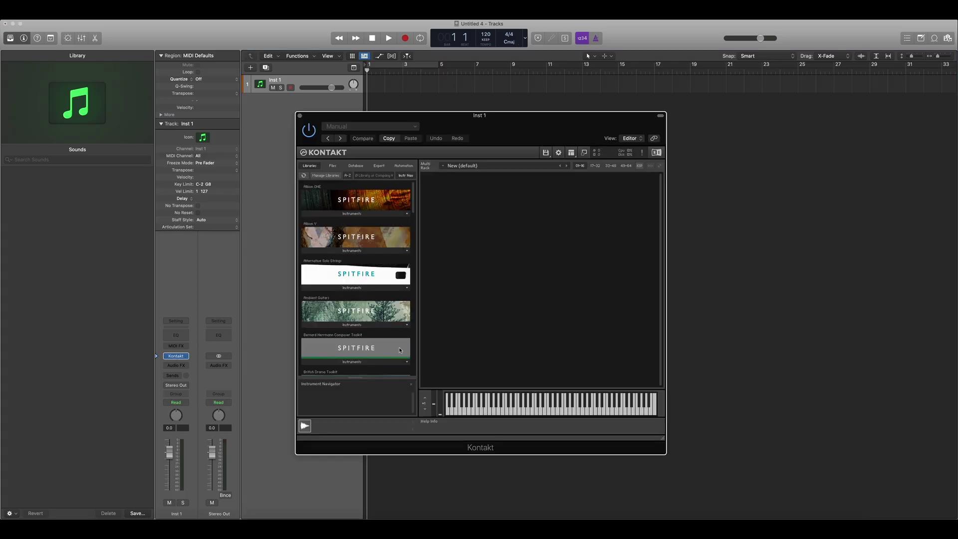
Step: Load All Manuals and Pedals.nki from ARC 2's Spitfire Union Chapel Organ library Instruments folder
{"action": "left_click", "coordinate": [333, 166]}
{"action": "left_click", "coordinate": [308, 218]}
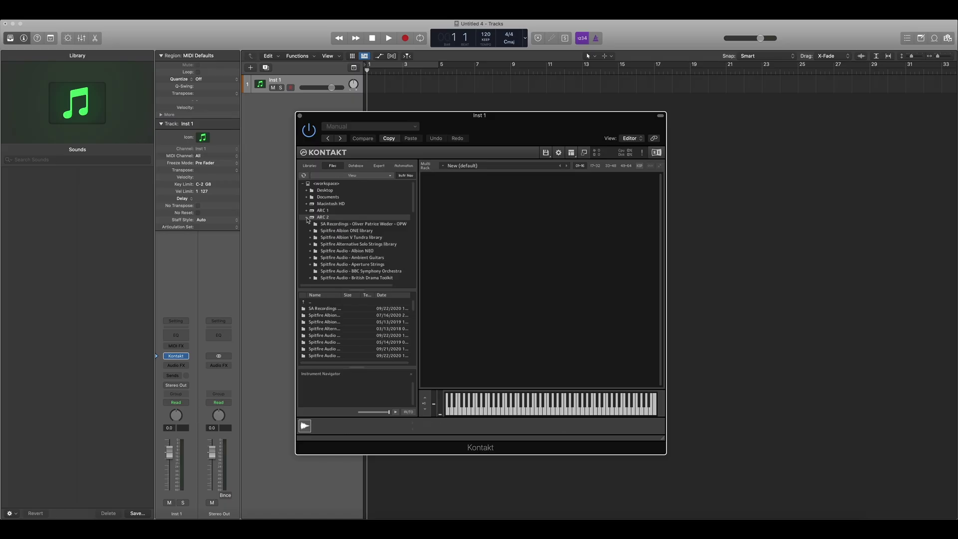
{"action": "scroll", "coordinate": [311, 226], "scroll_direction": "down", "scroll_amount": 3}
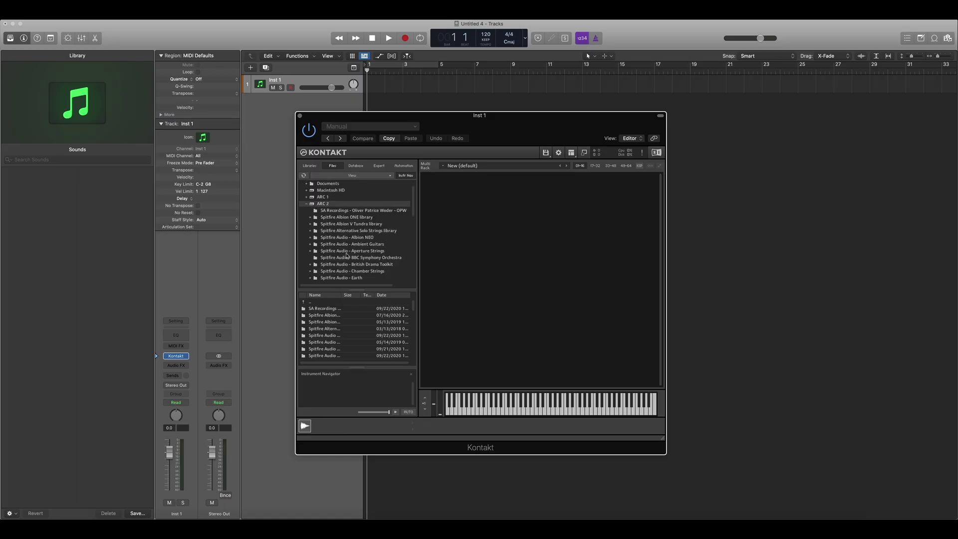
{"action": "scroll", "coordinate": [346, 255], "scroll_direction": "down", "scroll_amount": 12}
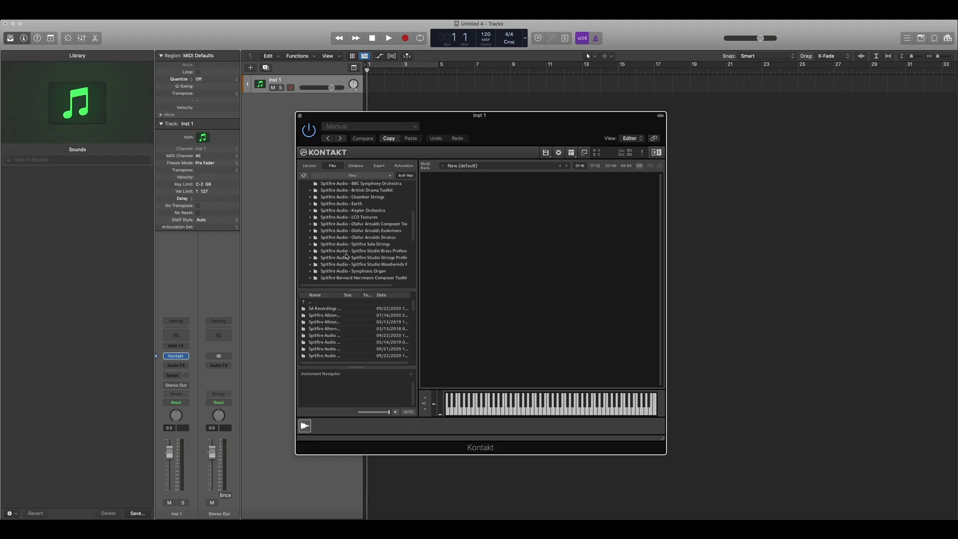
{"action": "scroll", "coordinate": [346, 256], "scroll_direction": "down", "scroll_amount": 12}
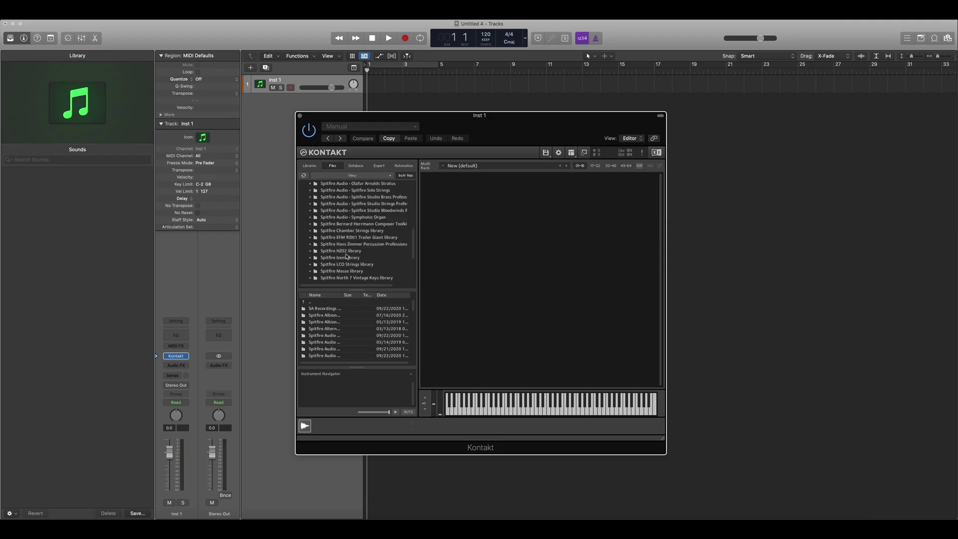
{"action": "scroll", "coordinate": [346, 256], "scroll_direction": "down", "scroll_amount": 4}
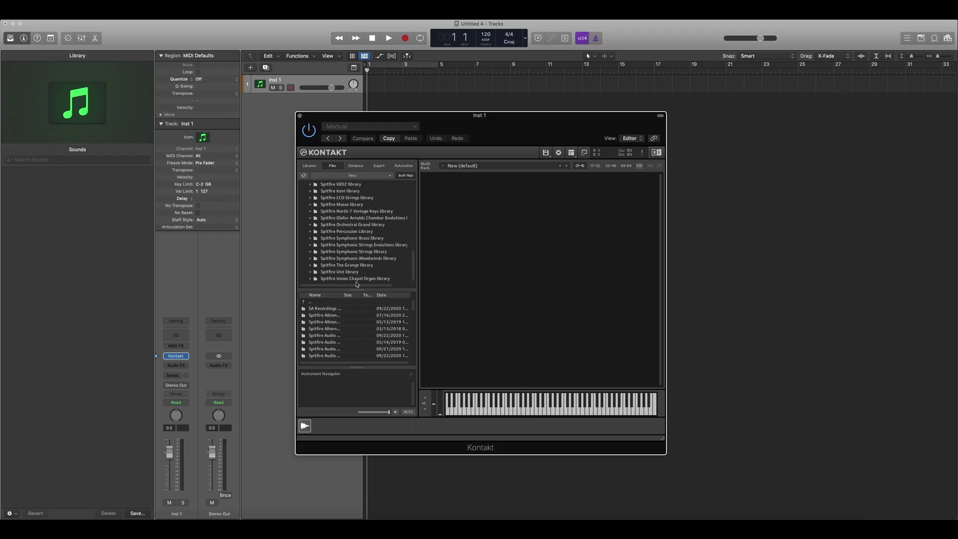
{"action": "left_click", "coordinate": [357, 279]}
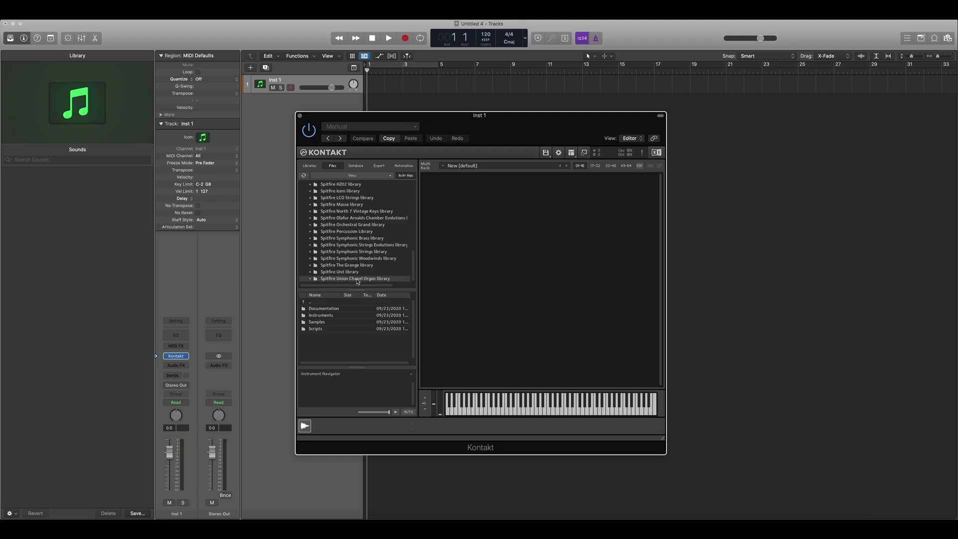
{"action": "left_click", "coordinate": [313, 316]}
{"action": "double_click", "coordinate": [313, 317]}
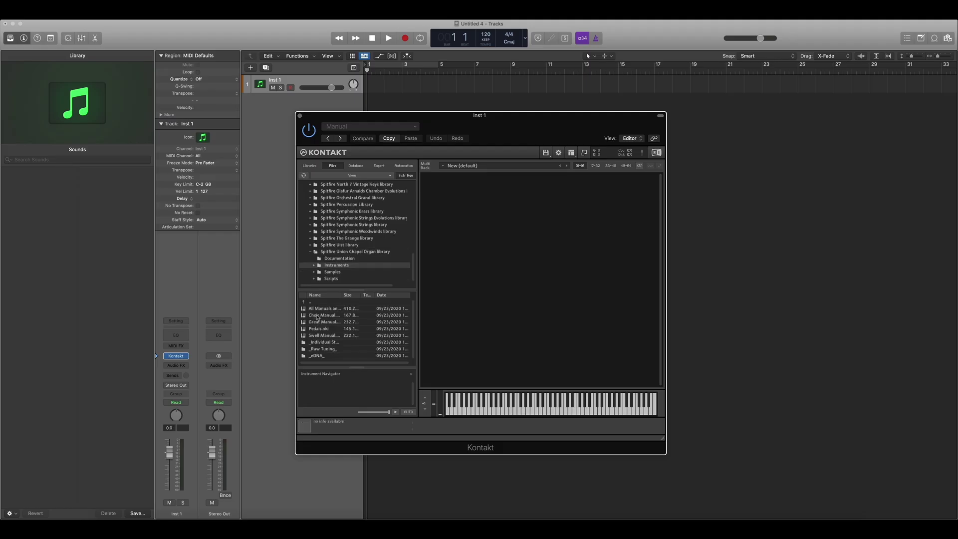
{"action": "left_click", "coordinate": [315, 310]}
{"action": "double_click", "coordinate": [315, 310]}
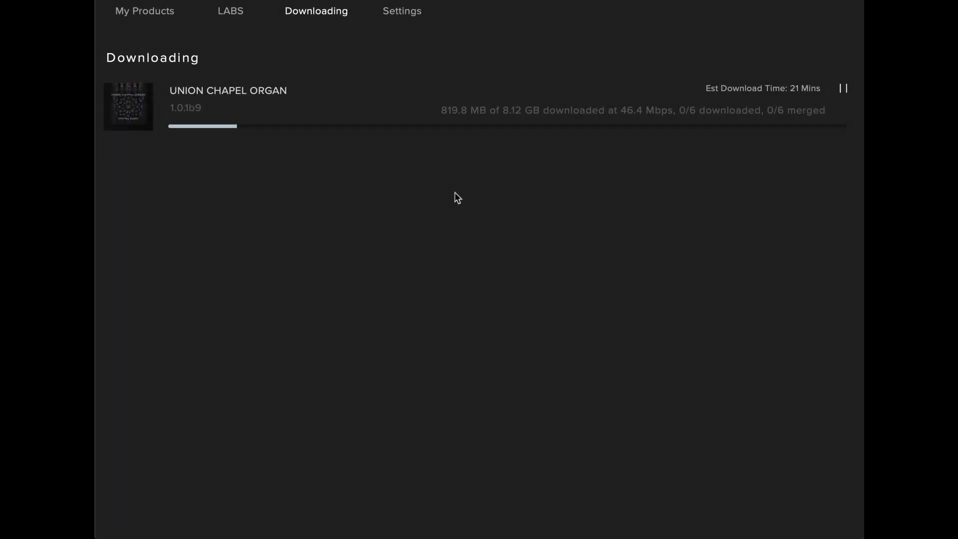
Step: Switch to Spitfire Audio's Settings tab to view the General settings
{"action": "left_click", "coordinate": [409, 14]}
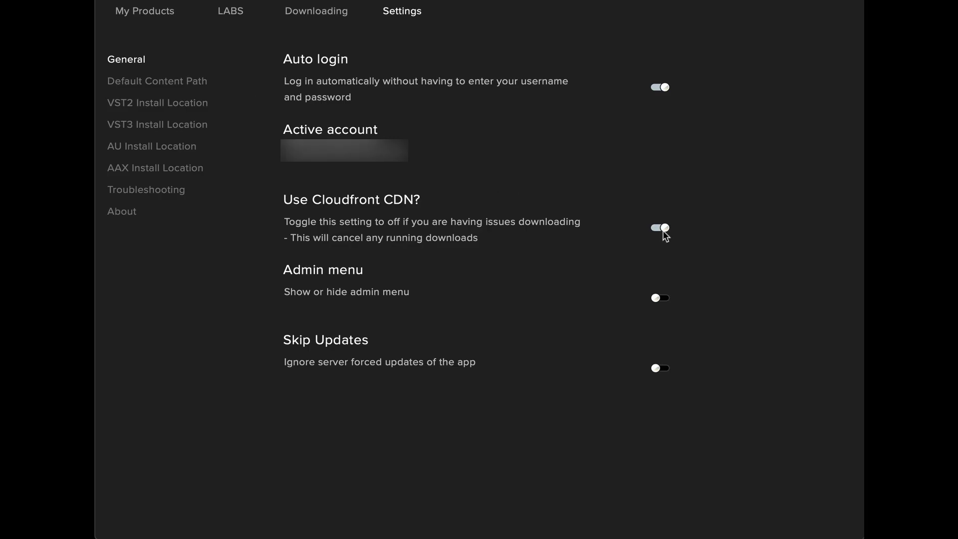
Step: Switch to the Downloading tab to confirm no downloads are in progress
{"action": "left_click", "coordinate": [285, 20]}
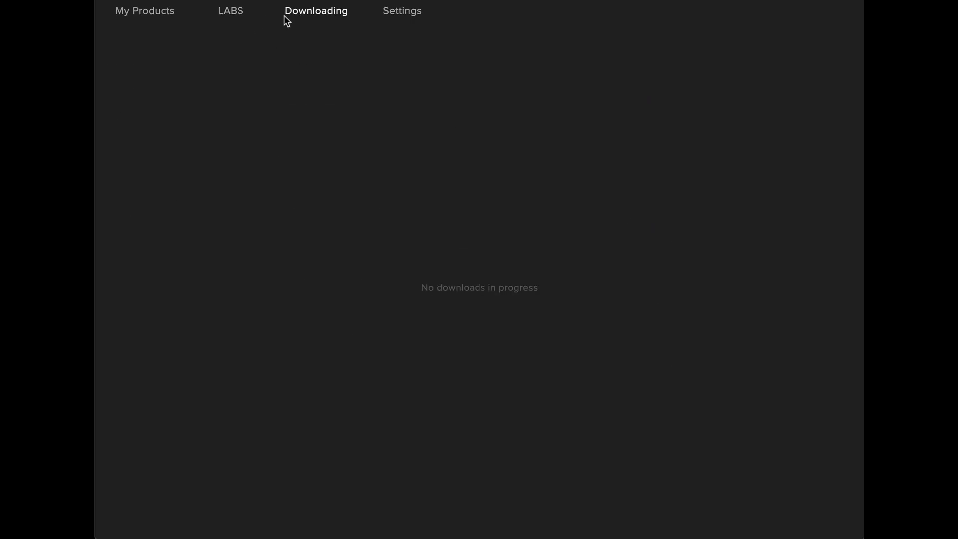